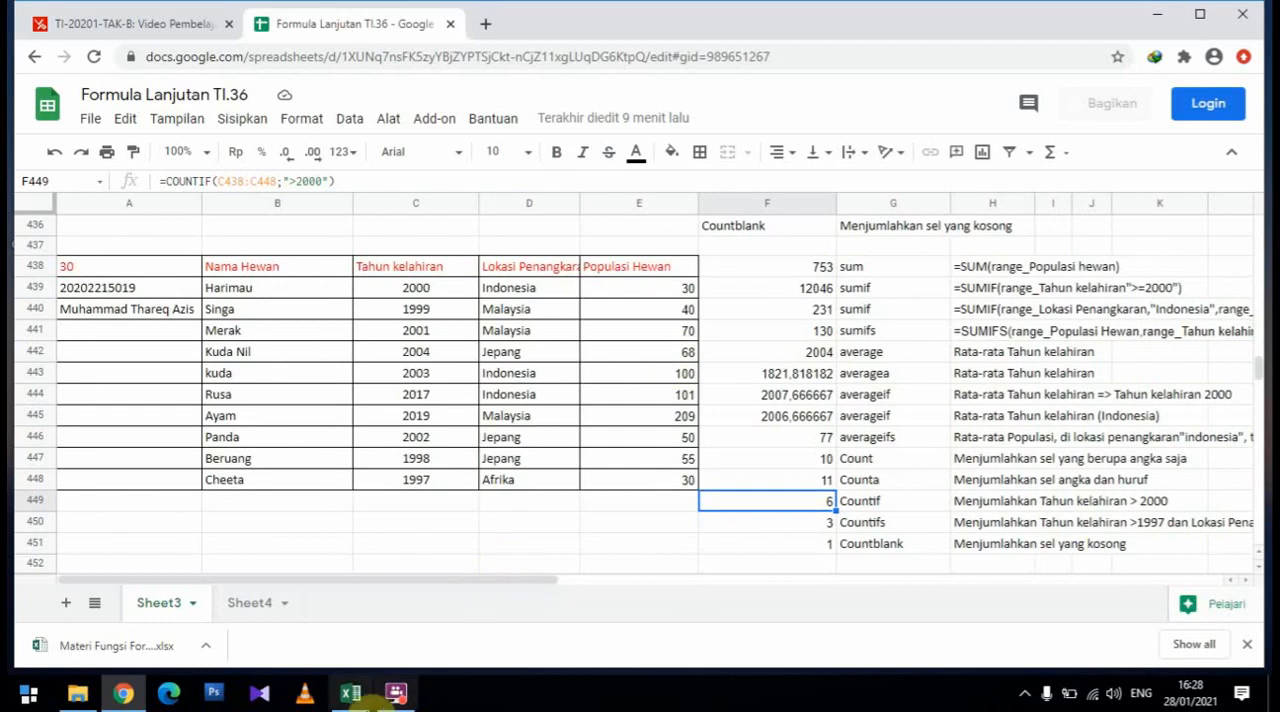
pyautogui.click(396, 692)
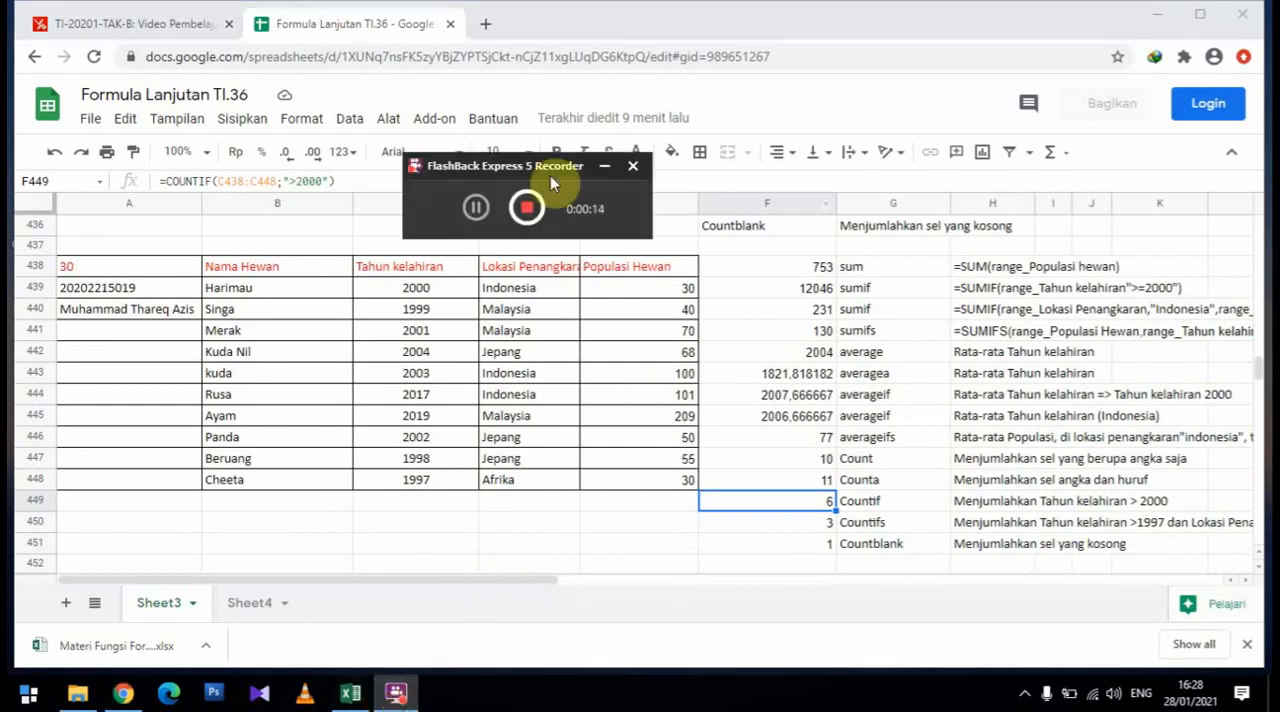
pyautogui.moveTo(527, 163); pyautogui.dragTo(927, 36)
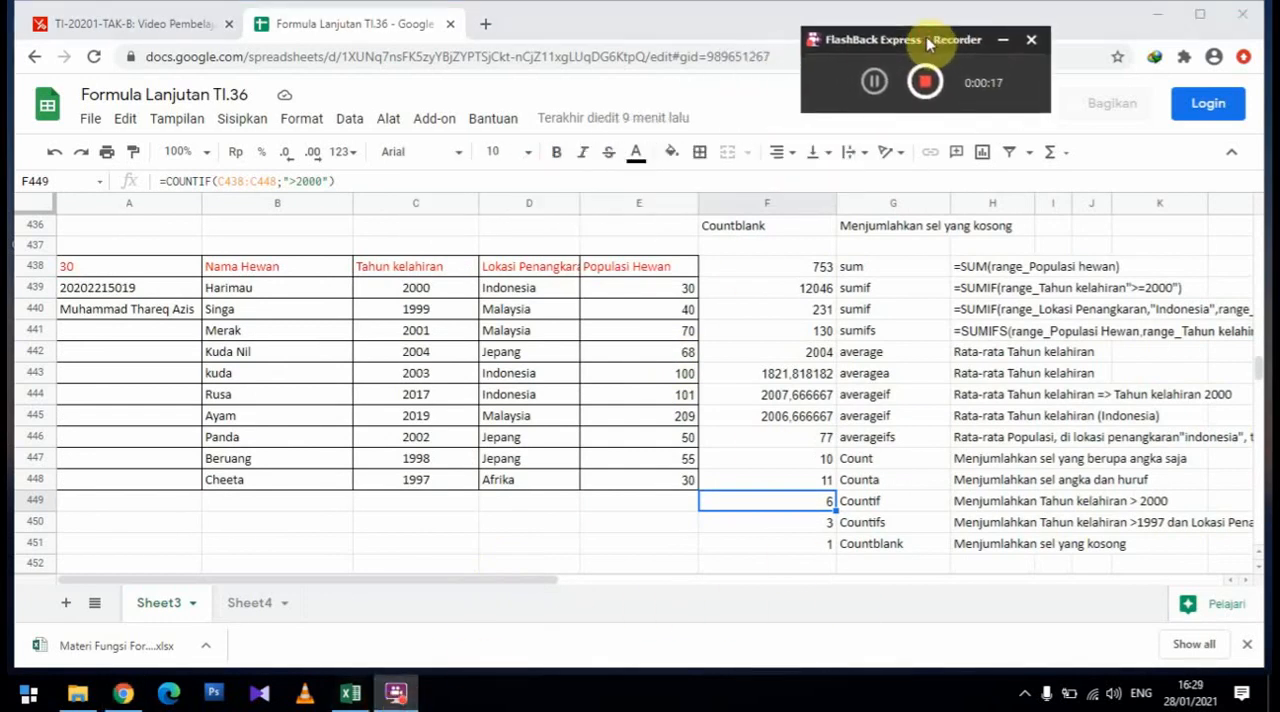
pyautogui.moveTo(272, 579)
pyautogui.mouseDown()
pyautogui.moveTo(307, 582)
pyautogui.moveTo(273, 580)
pyautogui.mouseUp()
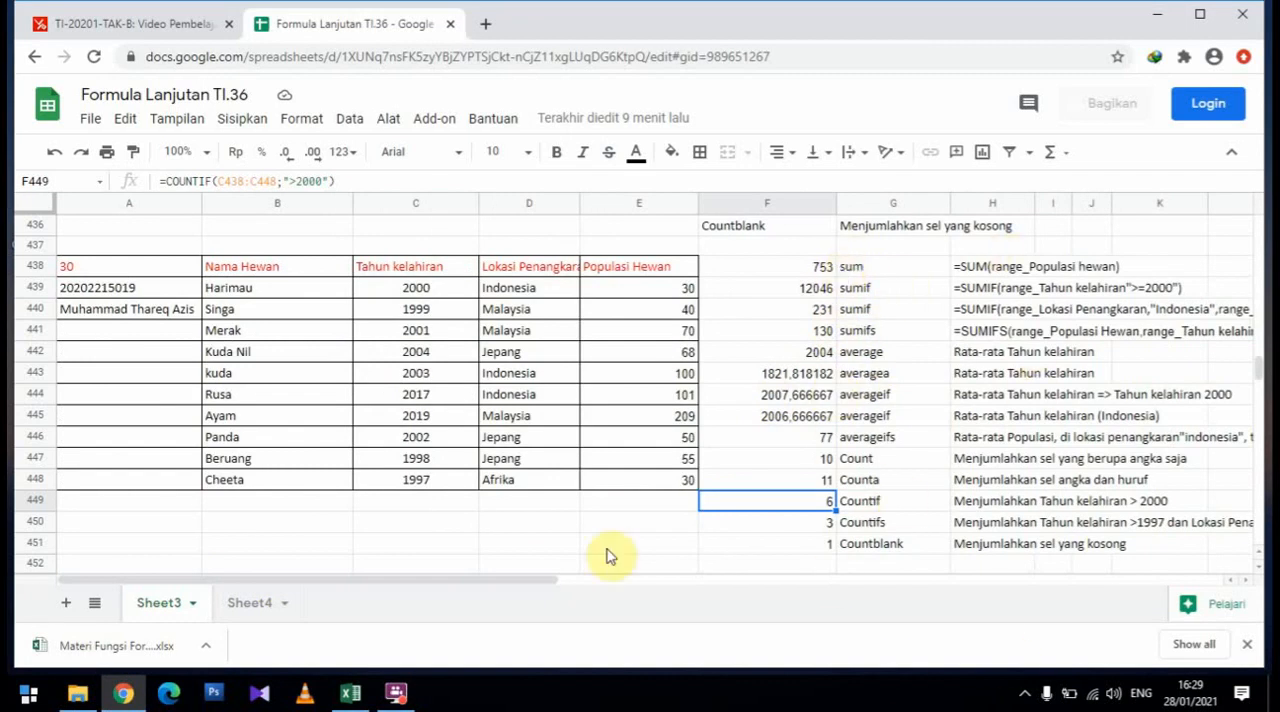
# Read the SUM description in the Excel workbook, and examine the range used by the SUM formula in F438 of the Google Sheet
pyautogui.click(350, 693)
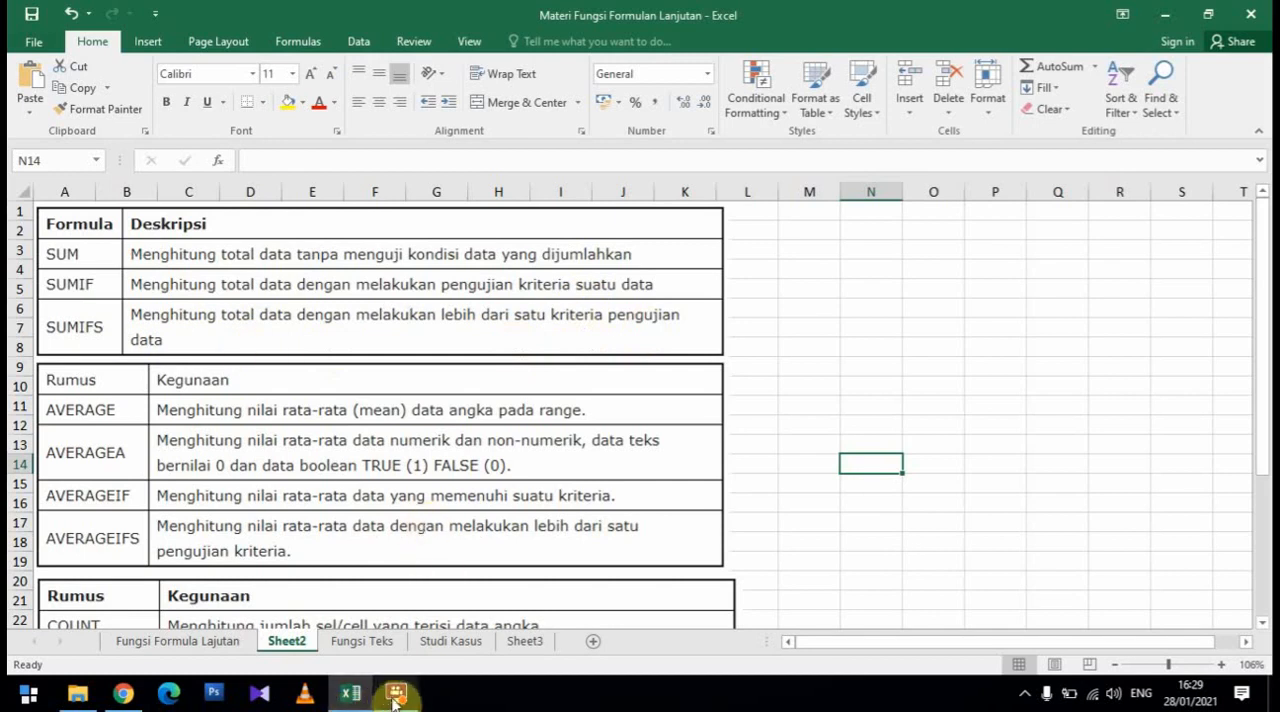
pyautogui.click(123, 693)
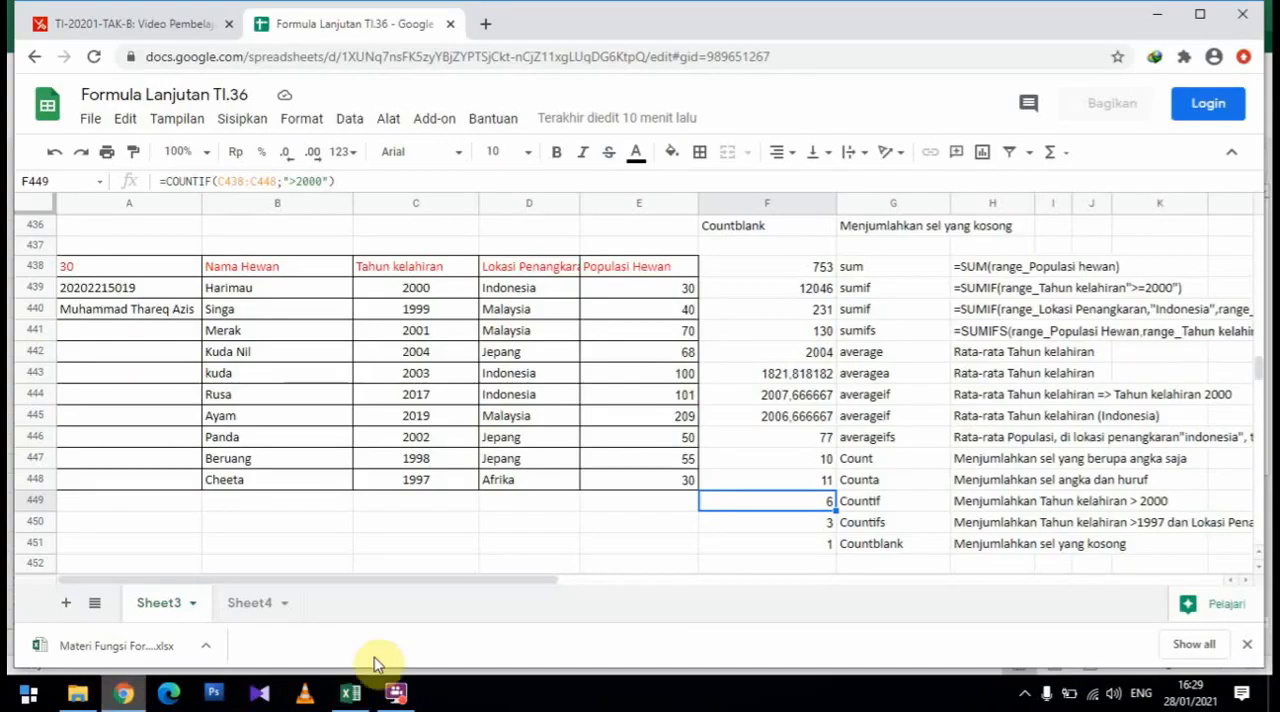
pyautogui.click(812, 268)
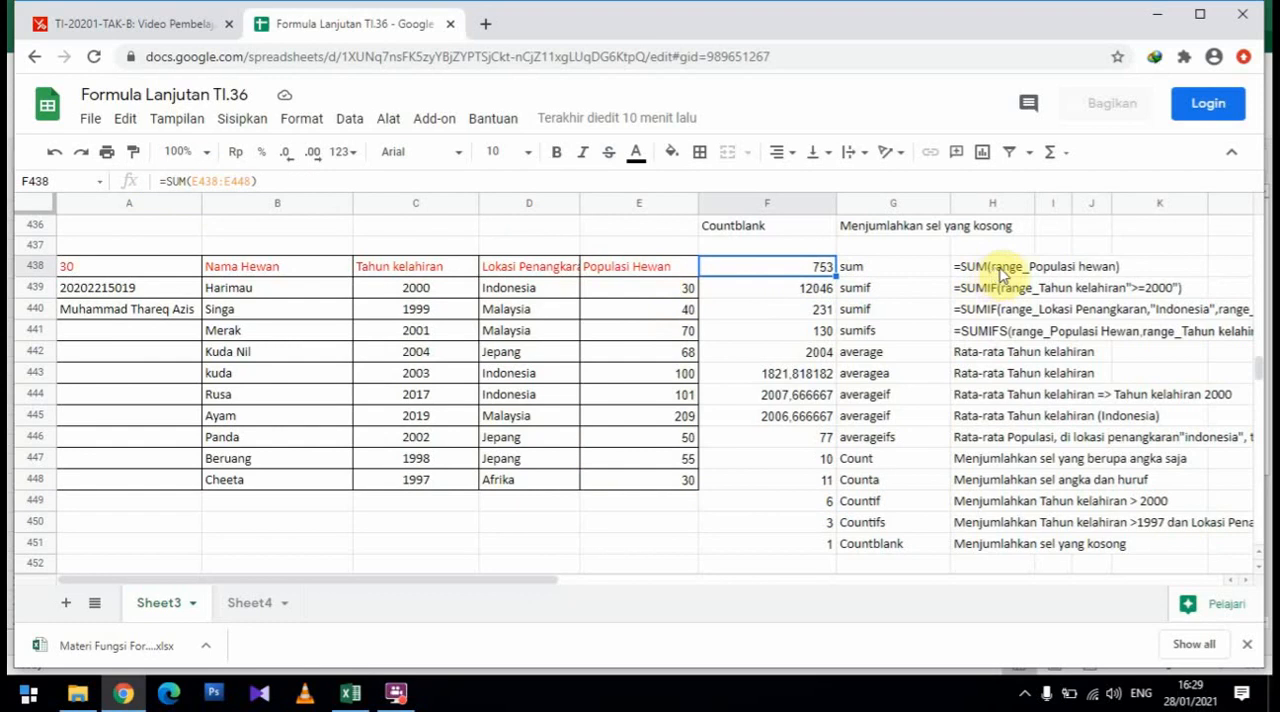
pyautogui.click(205, 180)
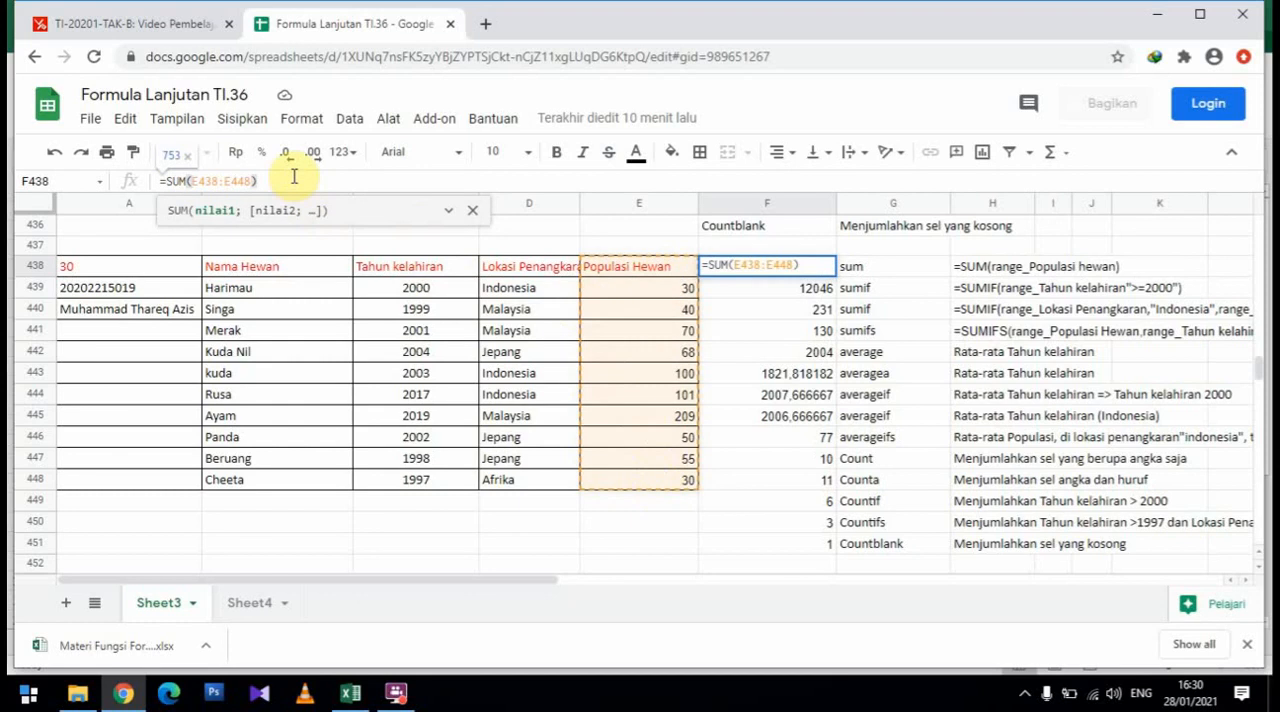
pyautogui.press('Return')
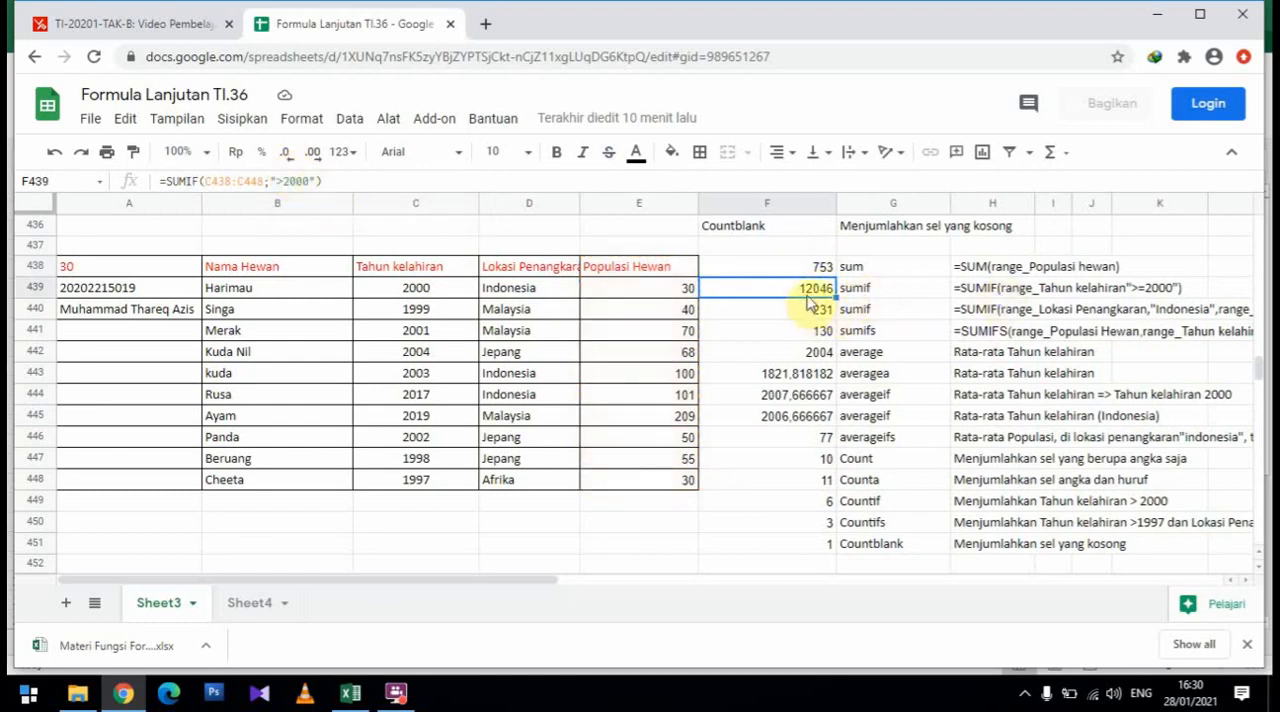
# Check the SUMIF description in the Excel workbook, and examine the range and criterion of the birth-year SUMIF formula in F439 in Google Sheets
pyautogui.click(846, 293)
pyautogui.click(792, 290)
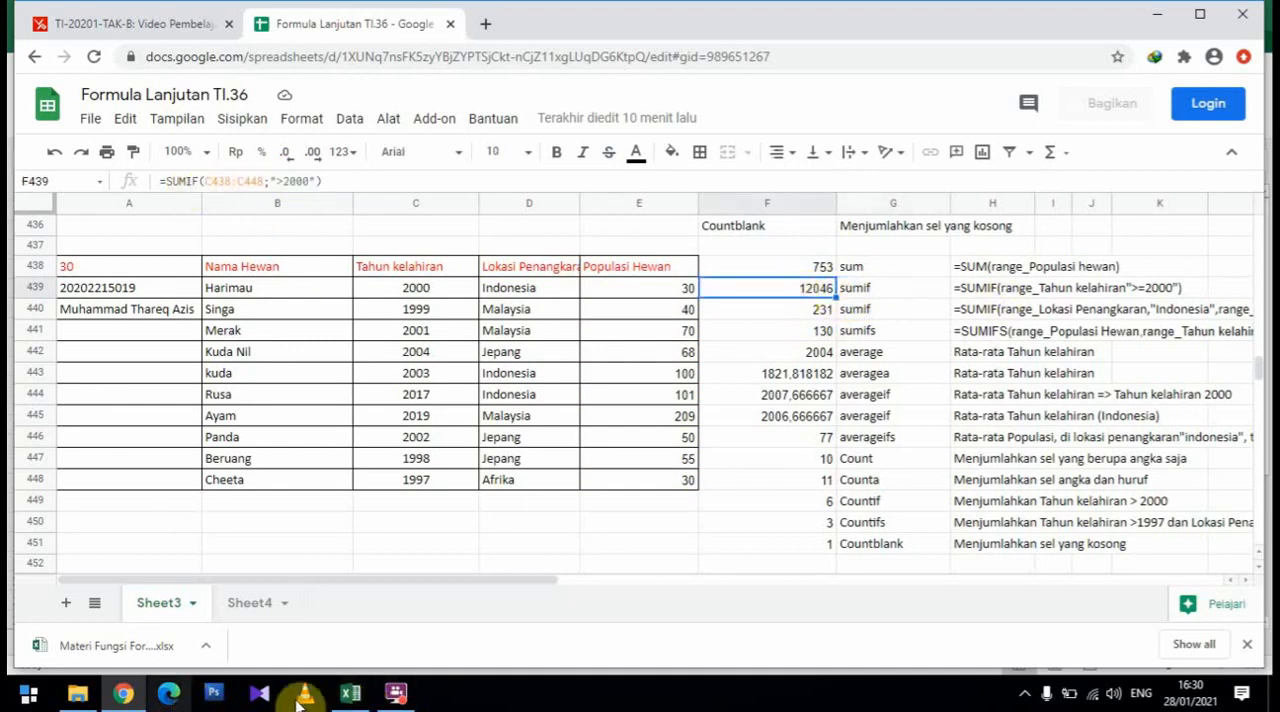
pyautogui.click(350, 693)
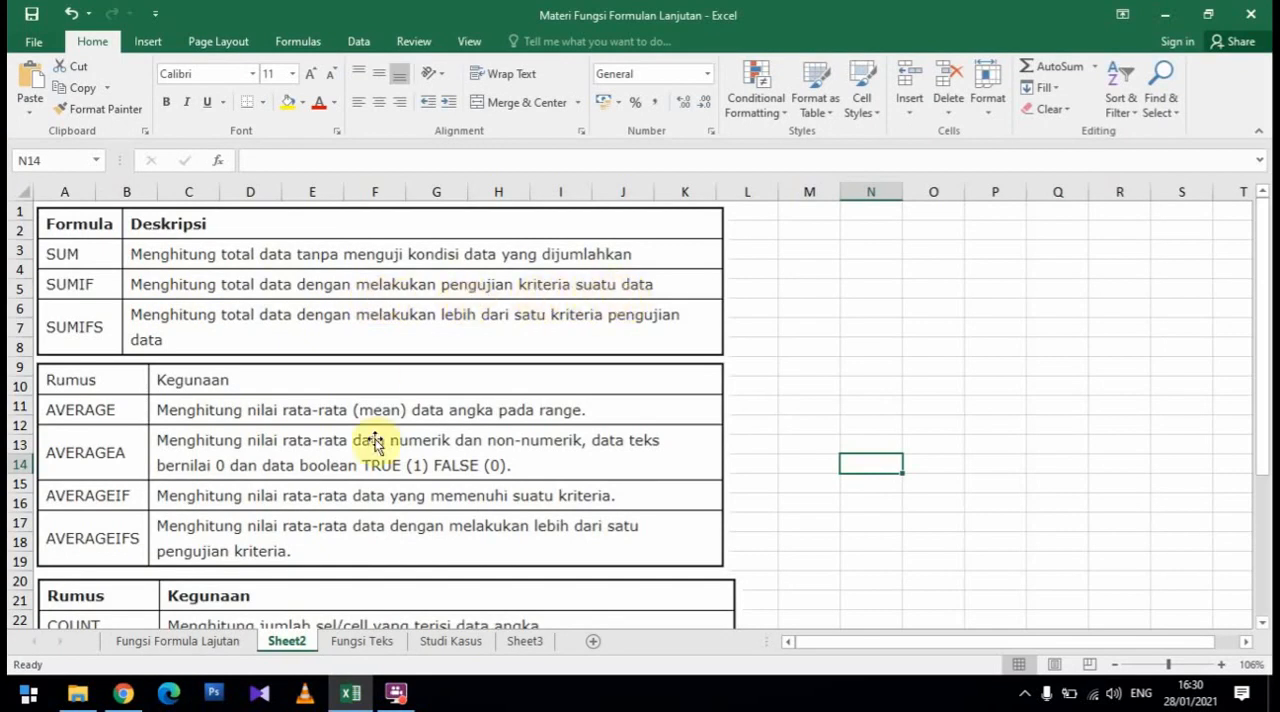
pyautogui.click(130, 700)
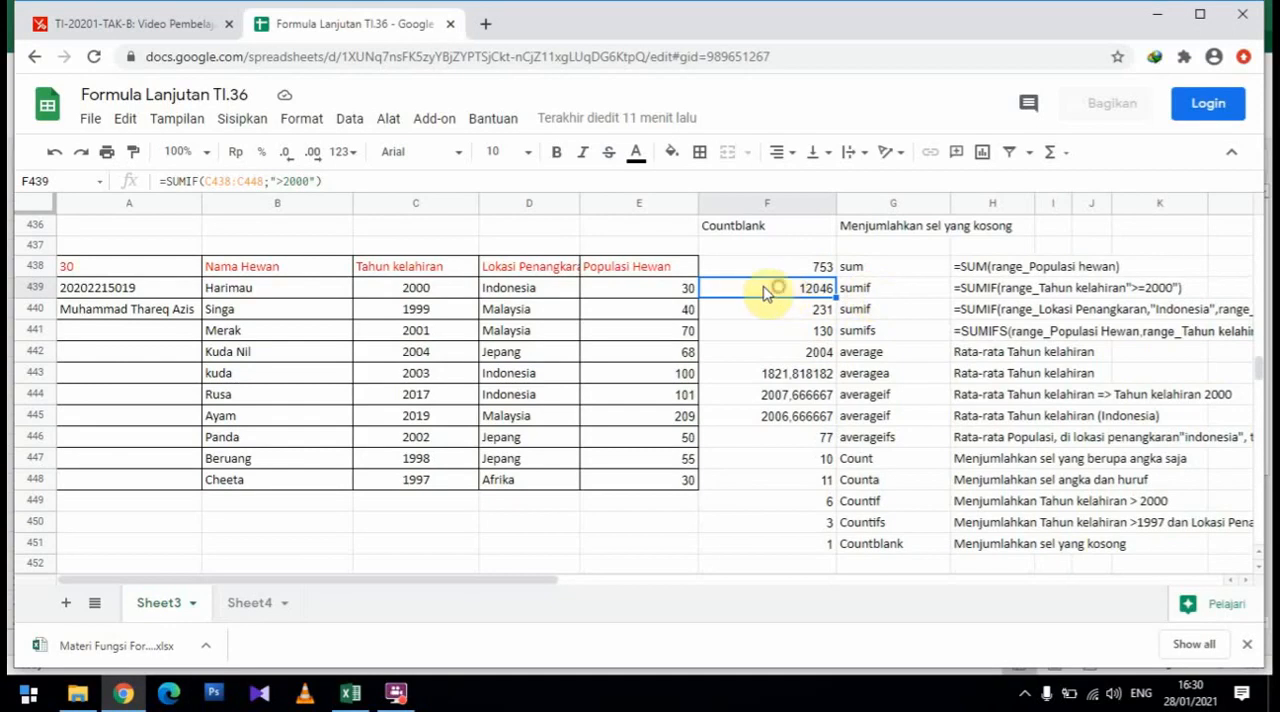
pyautogui.click(226, 181)
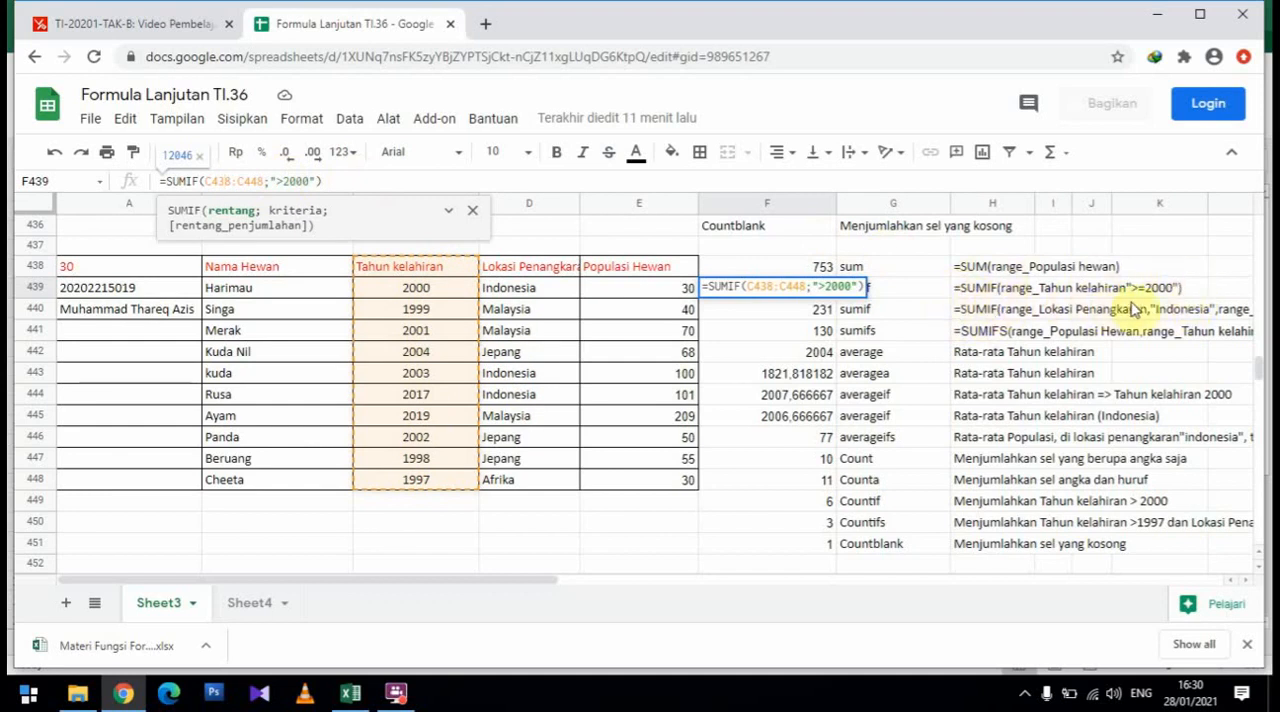
pyautogui.click(346, 182)
pyautogui.press('Return')
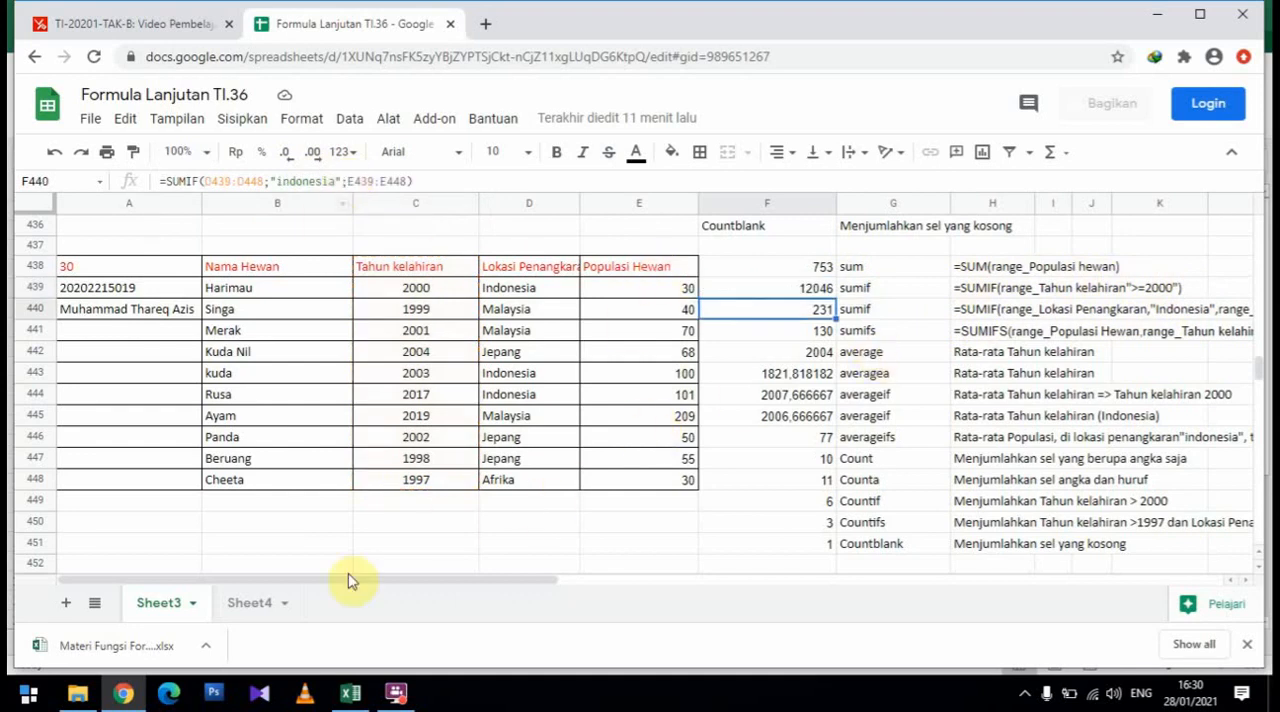
pyautogui.click(356, 697)
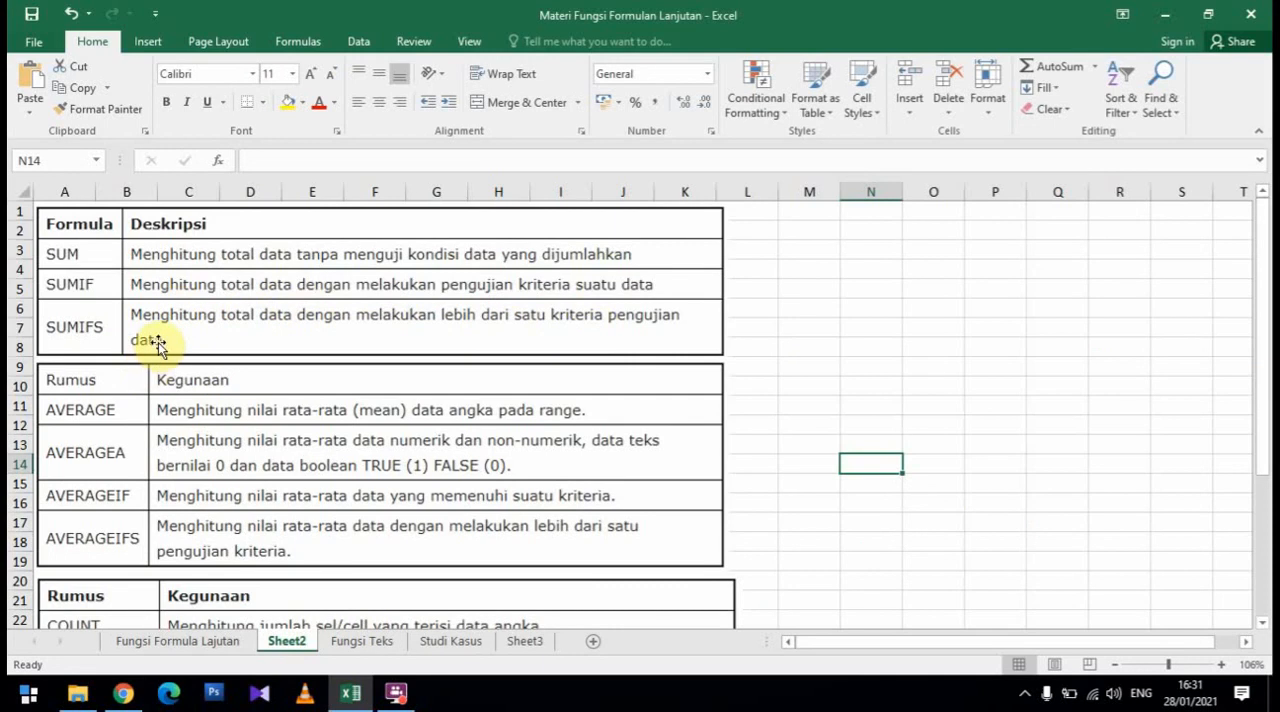
pyautogui.click(392, 700)
pyautogui.click(392, 700)
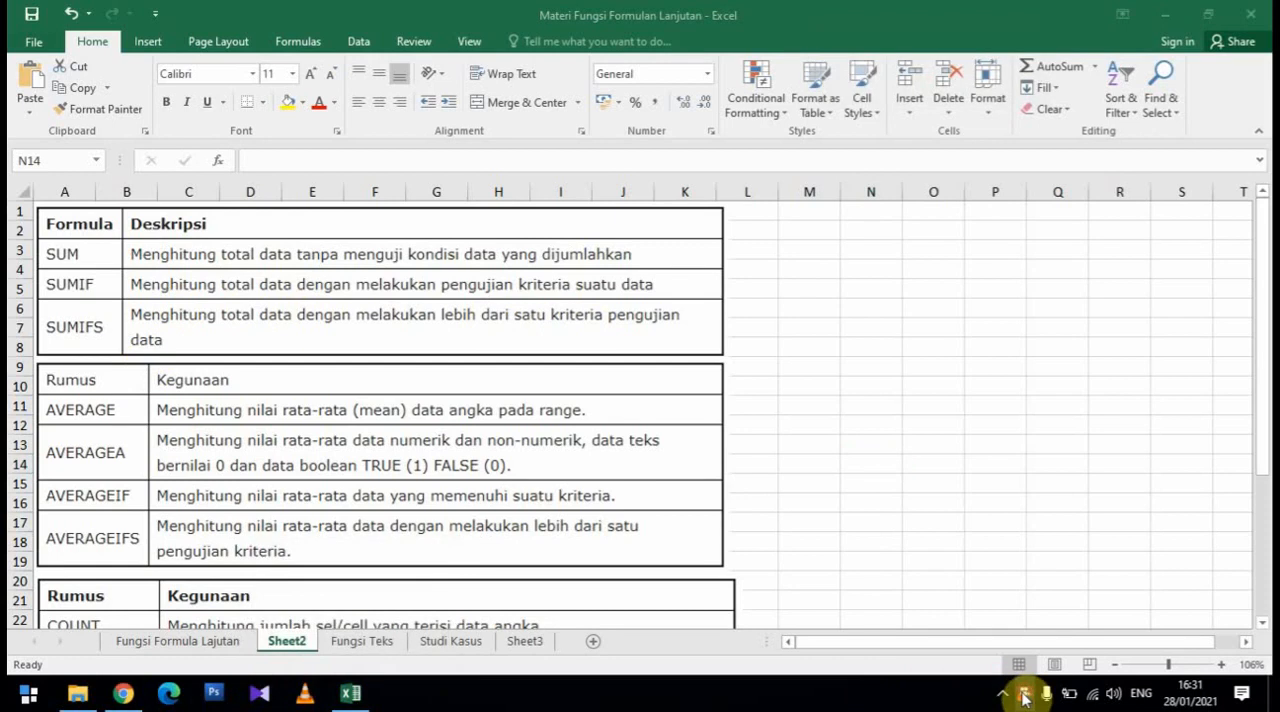
pyautogui.click(130, 697)
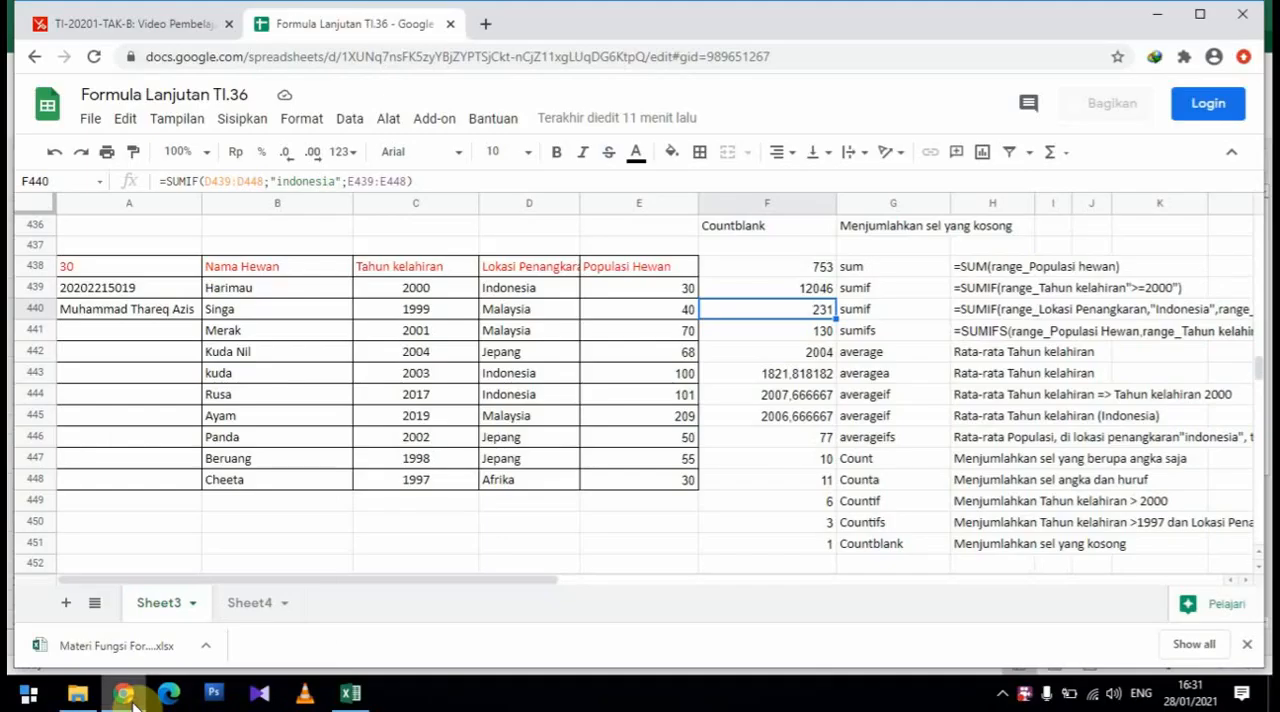
pyautogui.click(1020, 697)
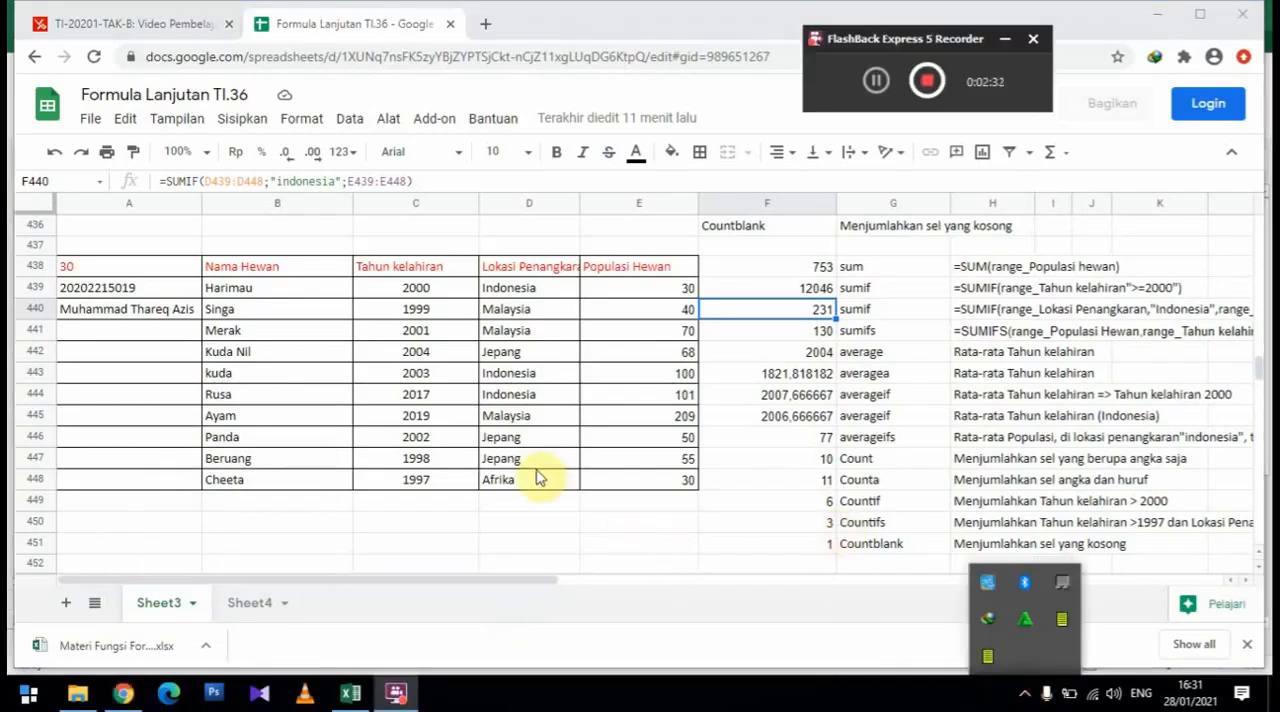
# Compare the written SUMIF syntax for row 440 with the actual formula in F440 and its highlighted location and population ranges
pyautogui.click(862, 313)
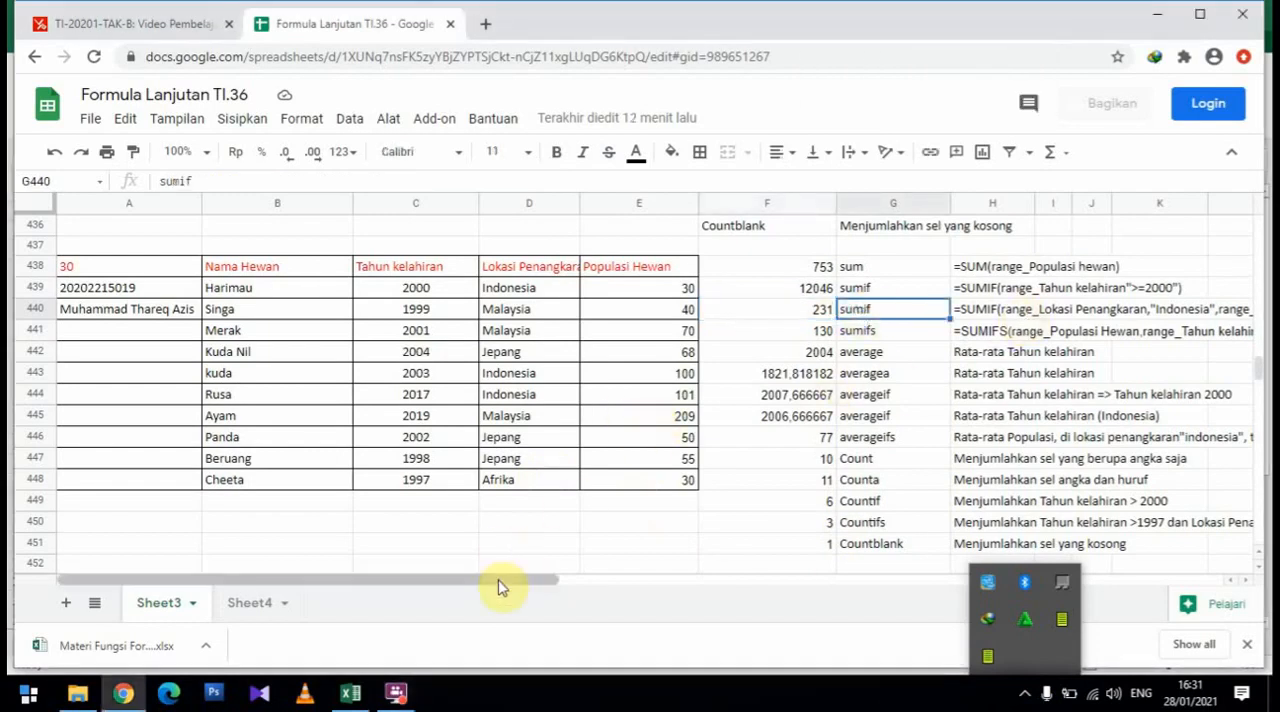
pyautogui.moveTo(500, 588); pyautogui.dragTo(581, 582)
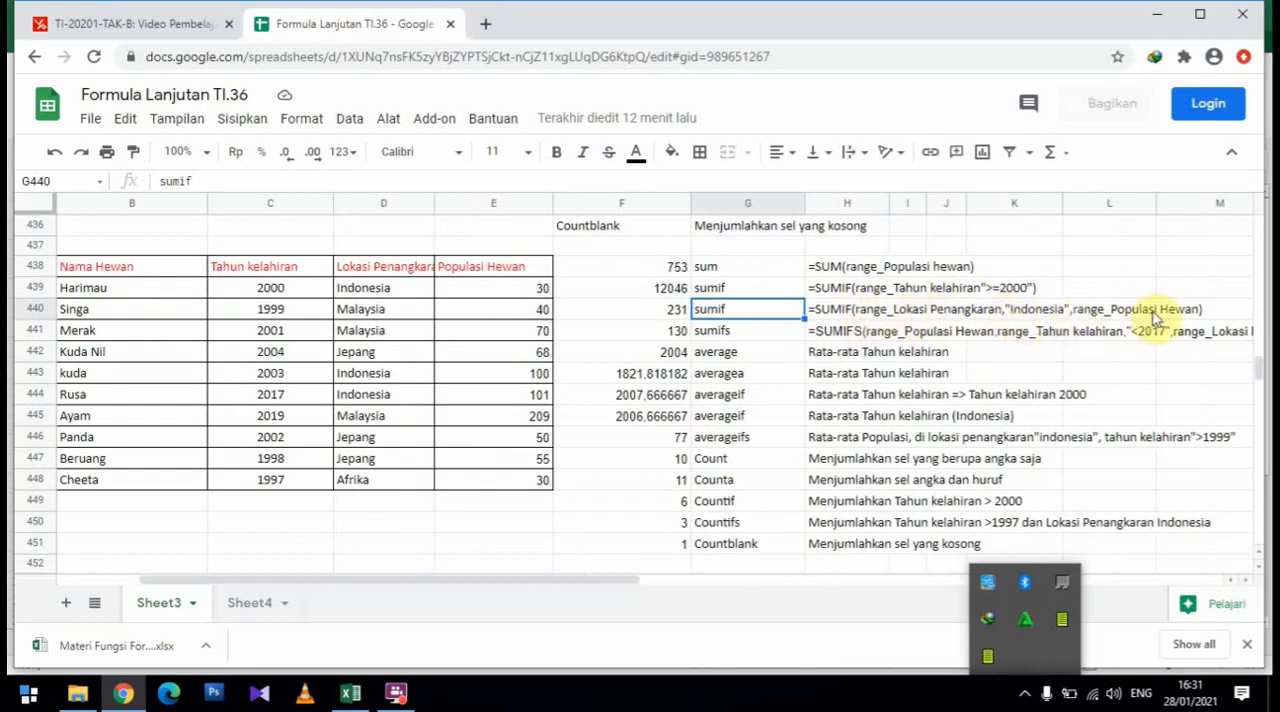
pyautogui.click(627, 316)
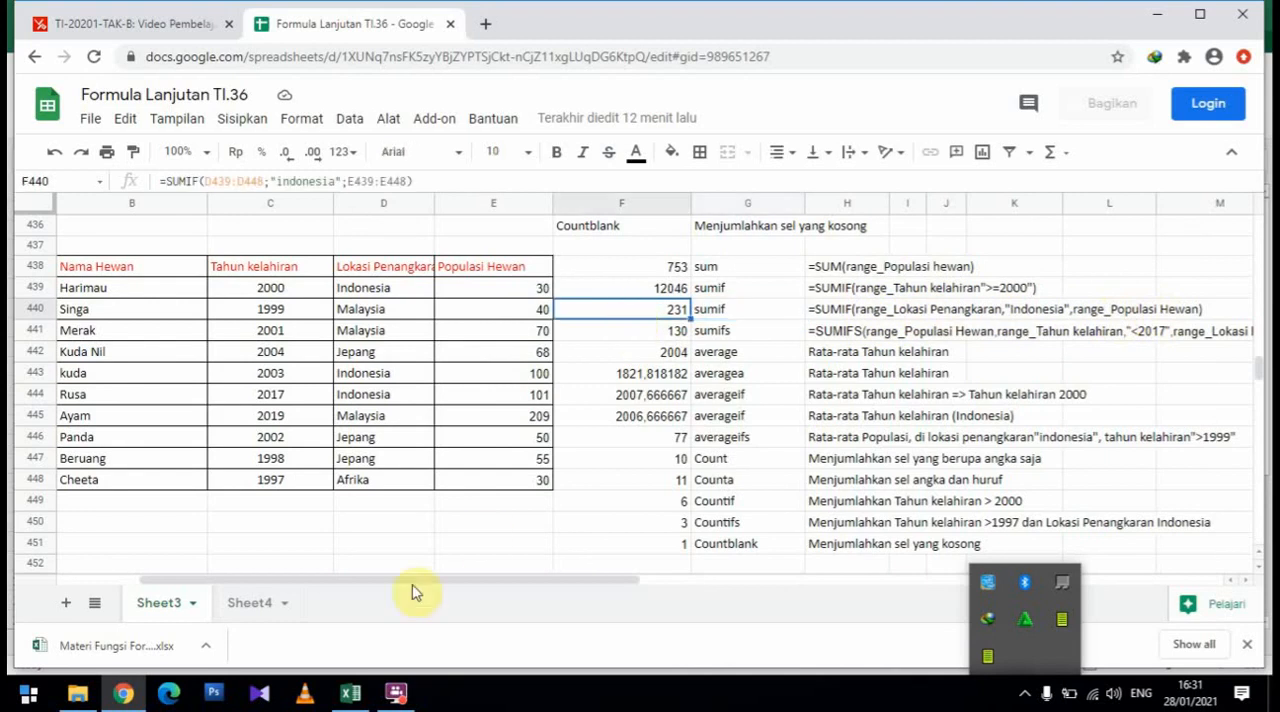
pyautogui.click(222, 183)
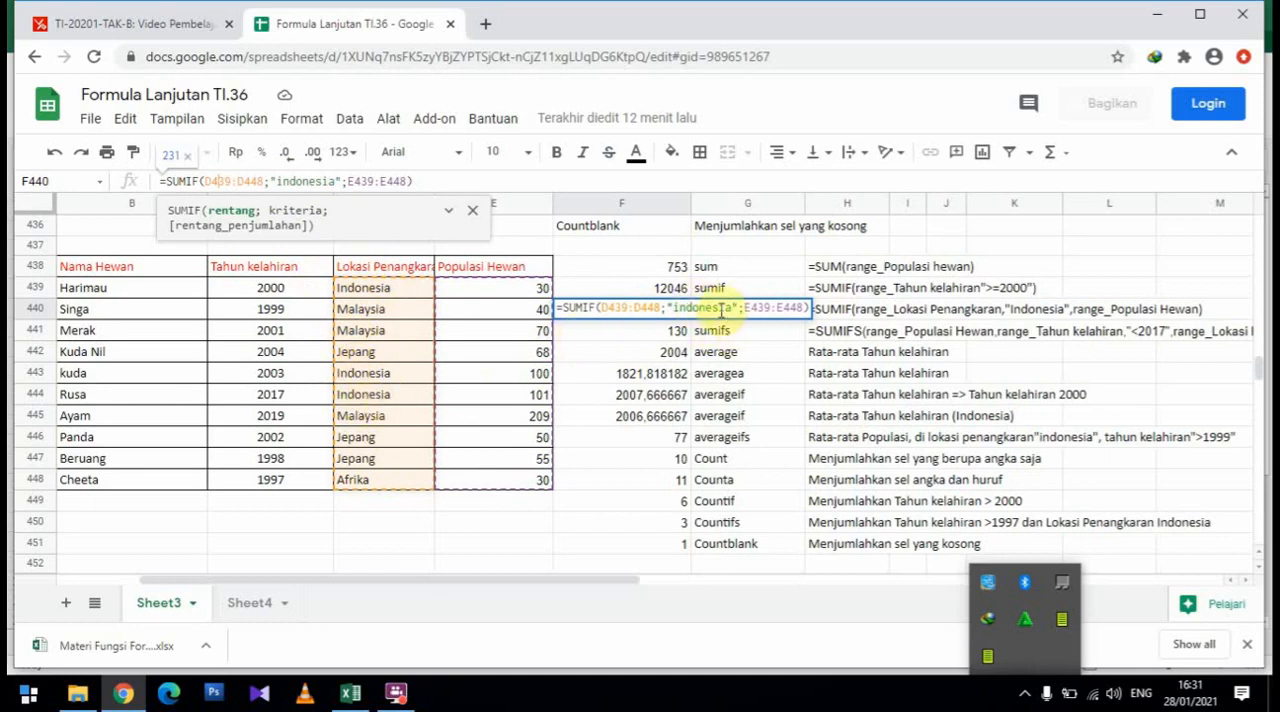
pyautogui.moveTo(515, 288); pyautogui.dragTo(520, 313)
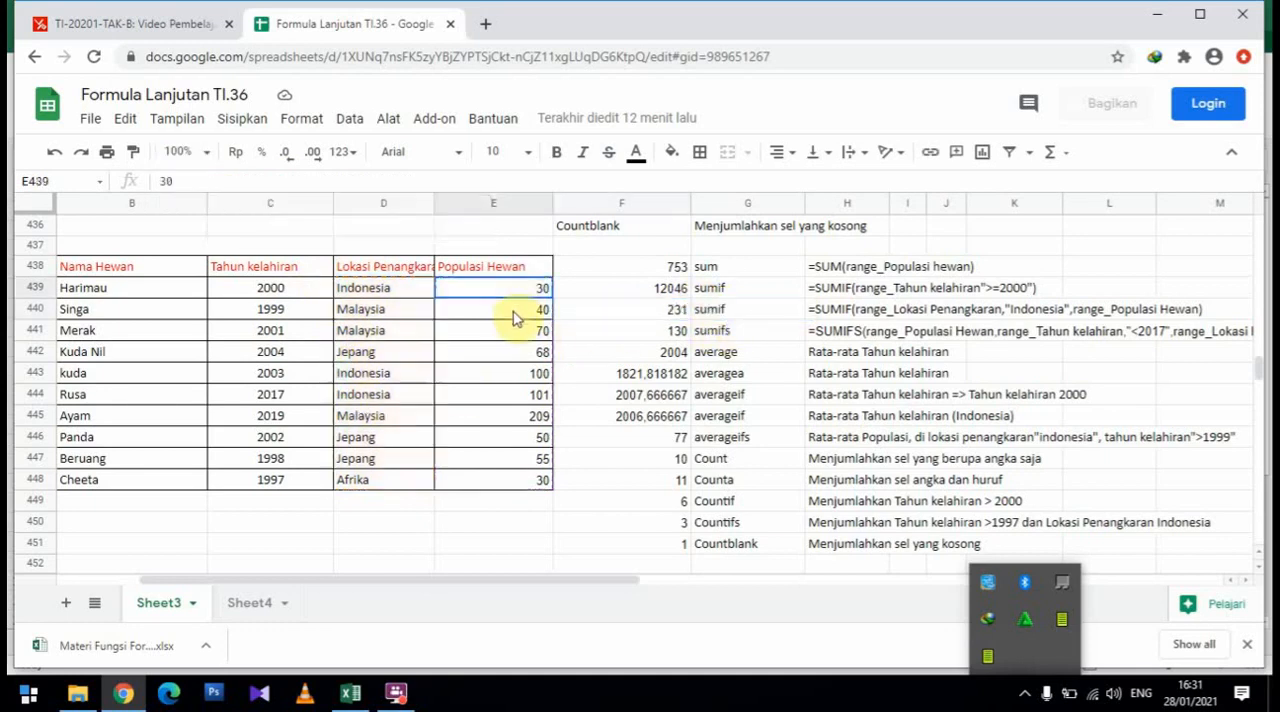
# Re-examine the SUMIF formula in F439, checking its criterion and its range over the Tahun kelahiran column
pyautogui.click(660, 290)
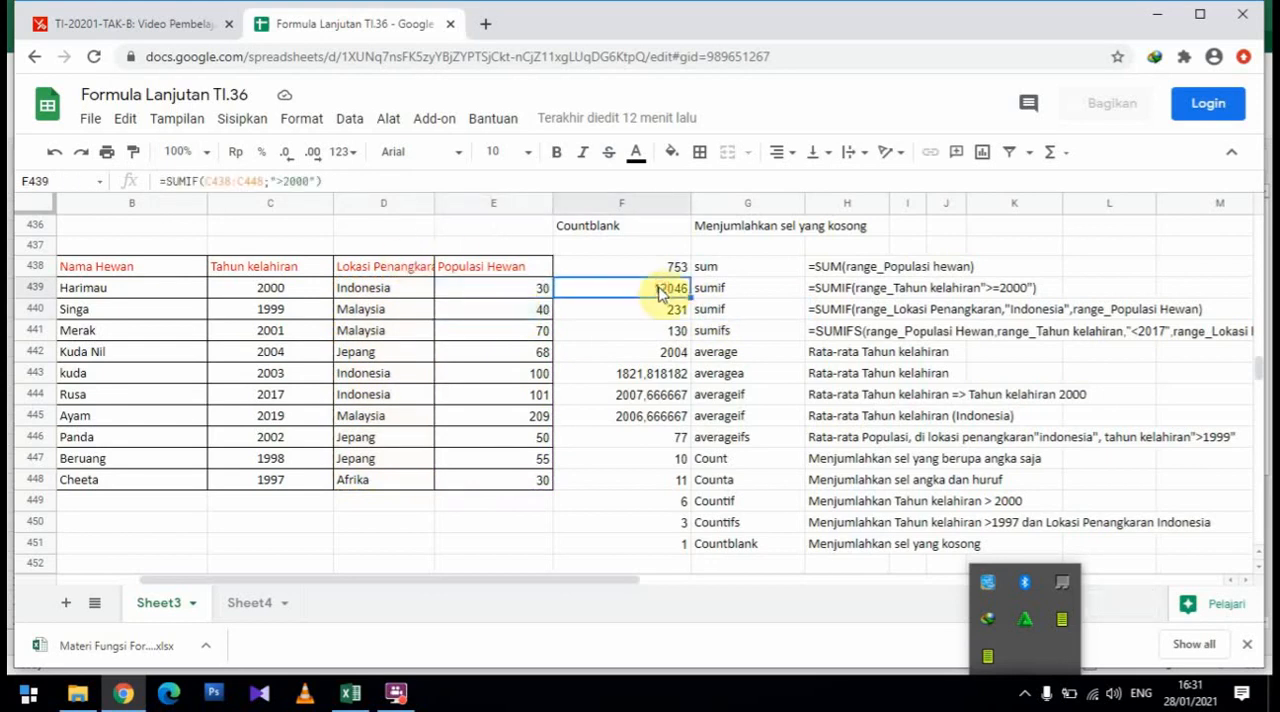
pyautogui.click(301, 180)
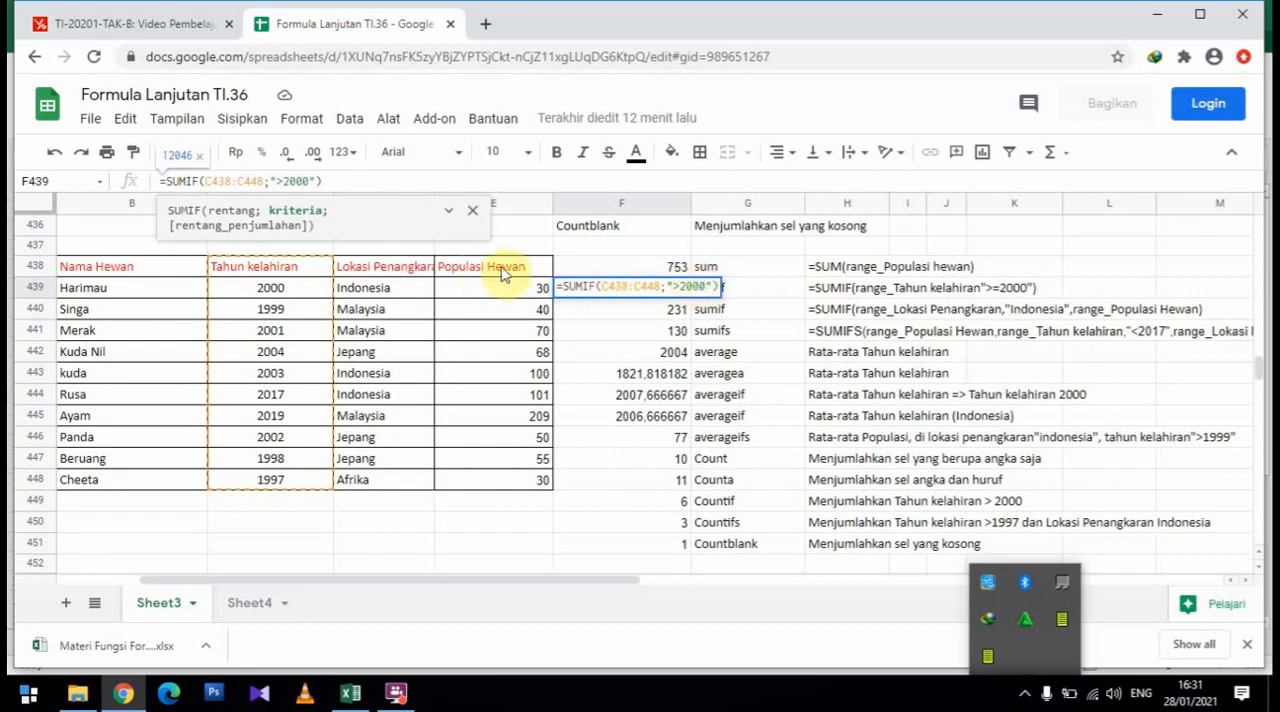
pyautogui.press('Return')
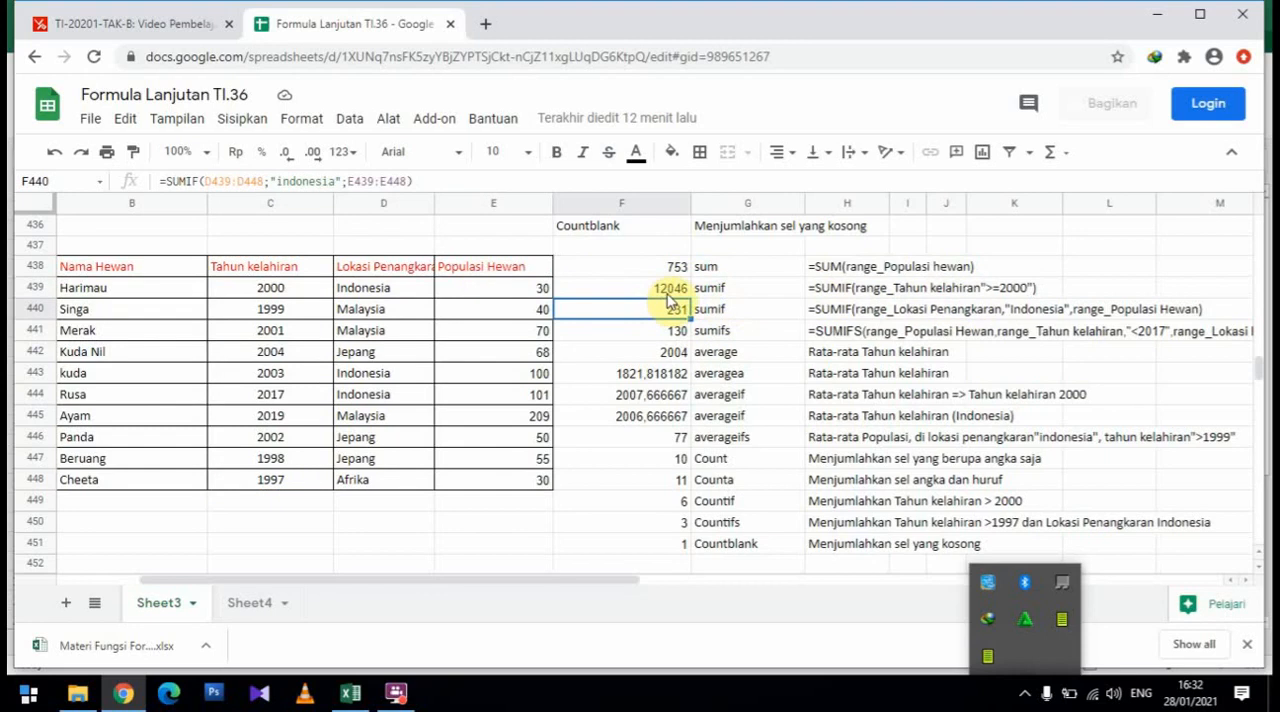
pyautogui.click(612, 293)
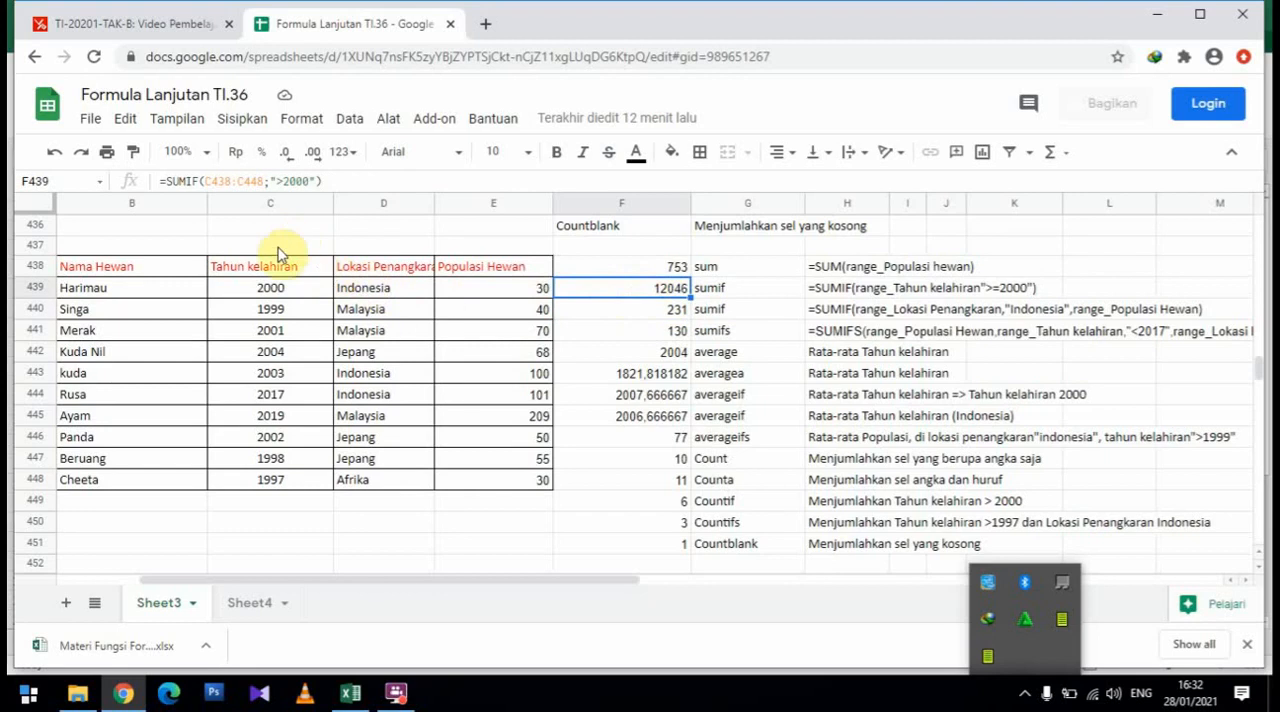
pyautogui.click(228, 184)
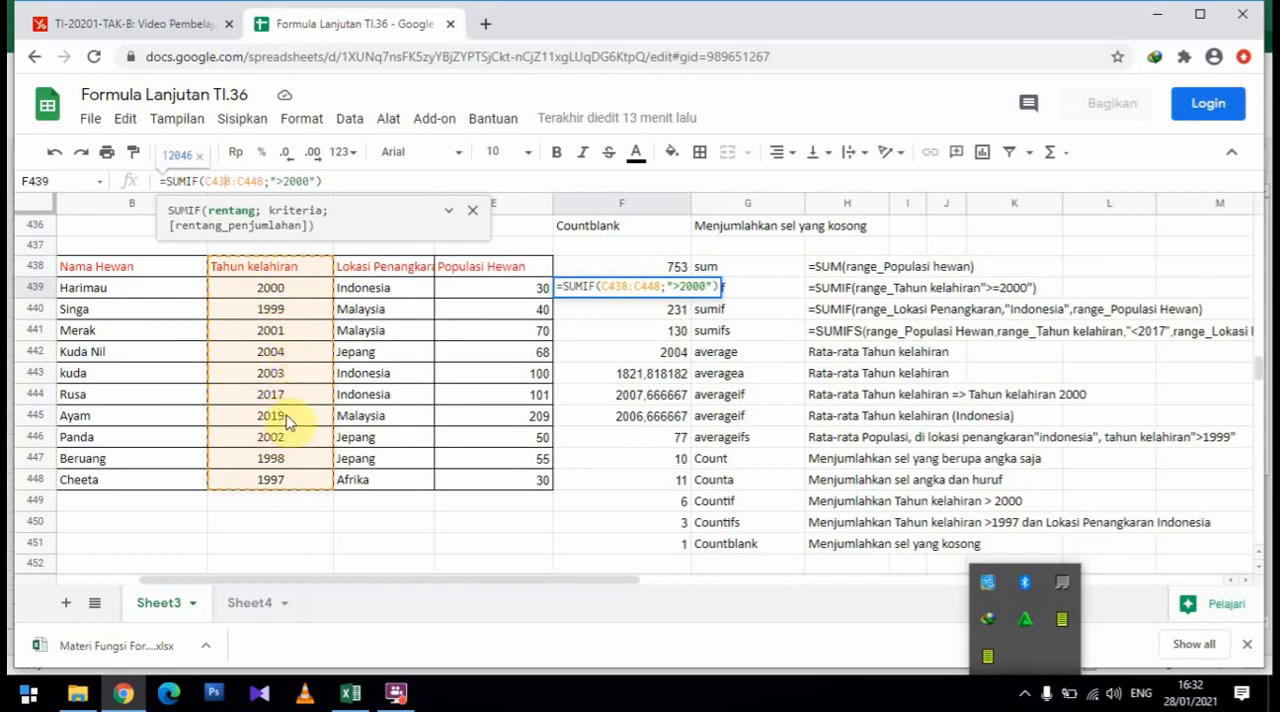
pyautogui.click(588, 333)
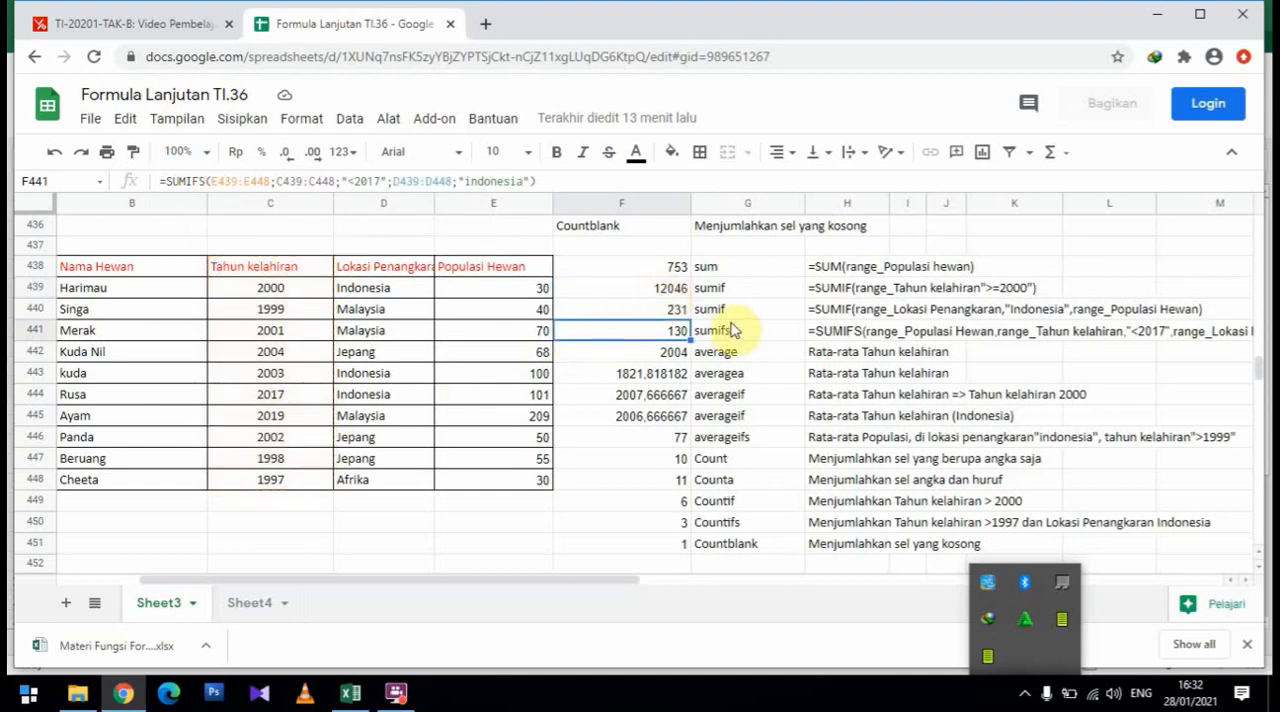
# Inspect each argument of the SUMIF formula in F440: the location range, the "indonesia" criterion and the population sum range
pyautogui.click(712, 312)
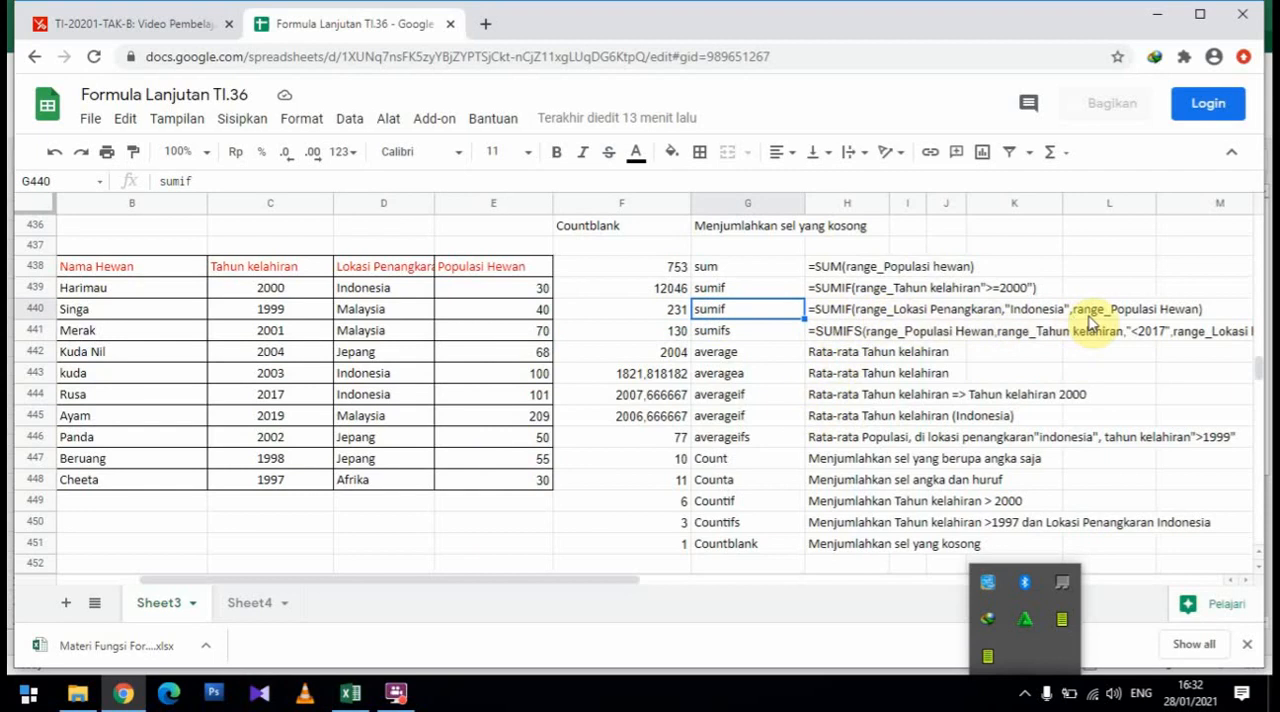
pyautogui.click(650, 316)
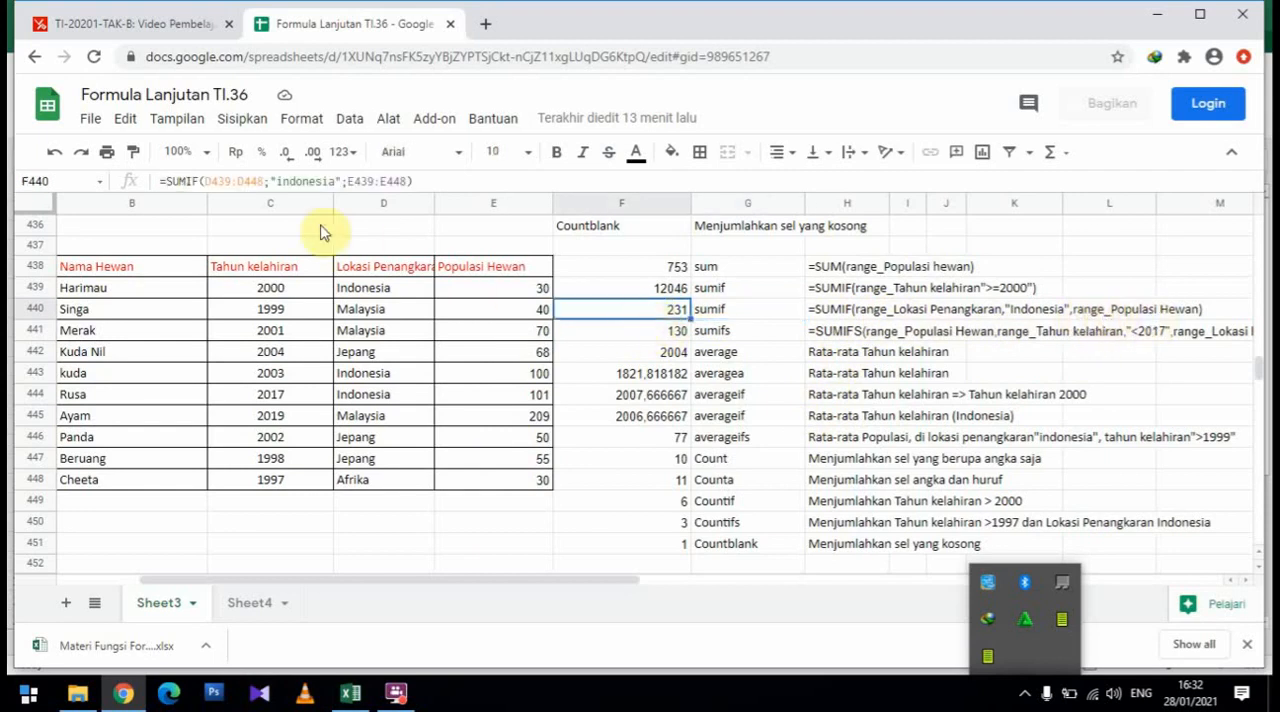
pyautogui.click(248, 181)
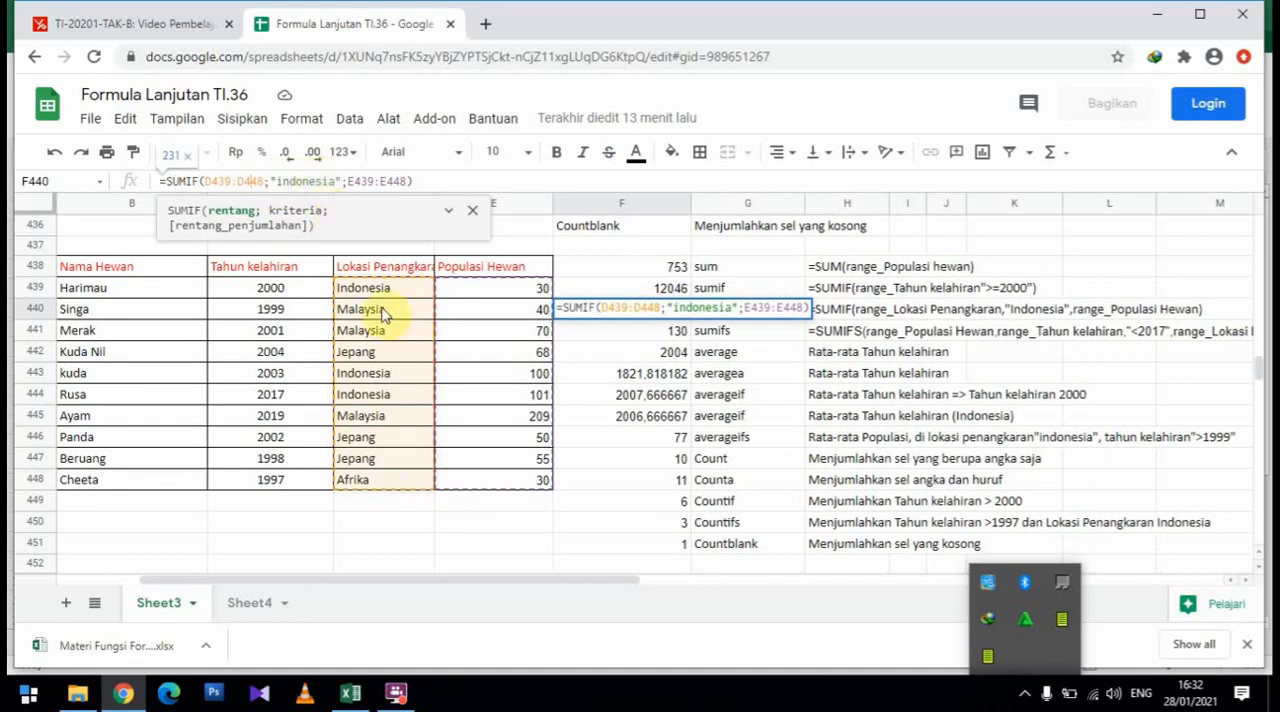
pyautogui.click(362, 181)
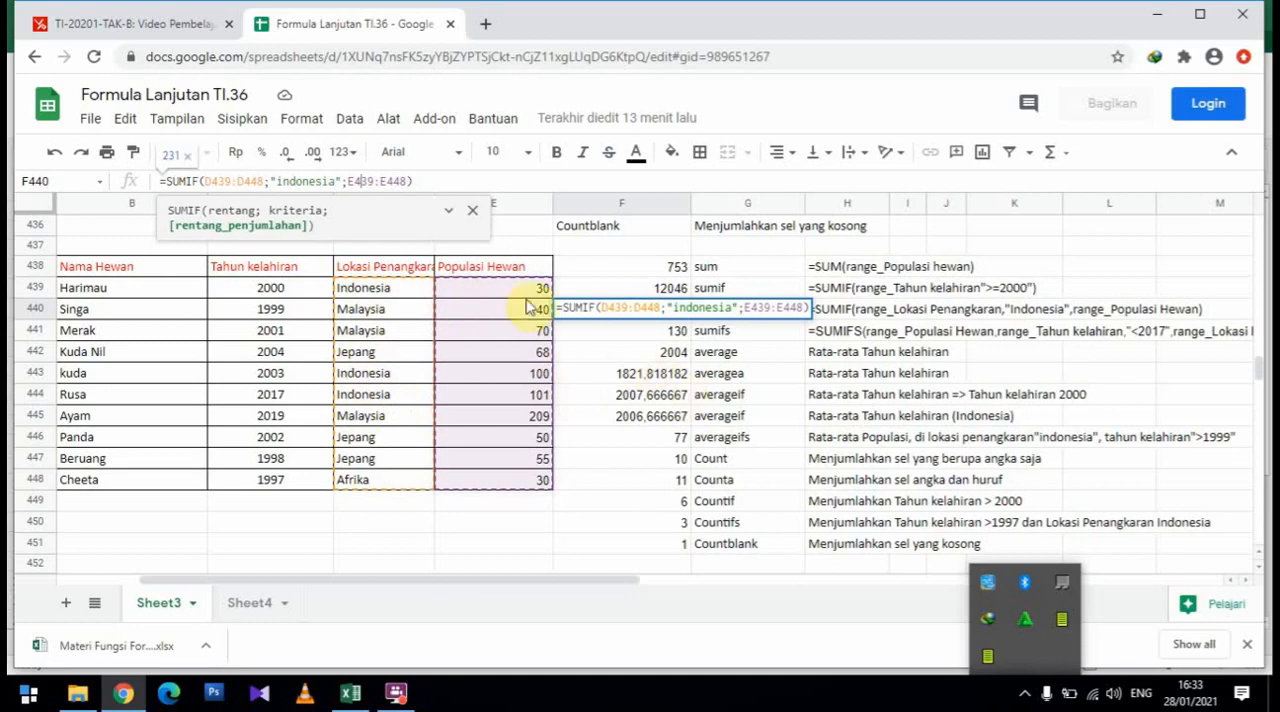
pyautogui.press('Return')
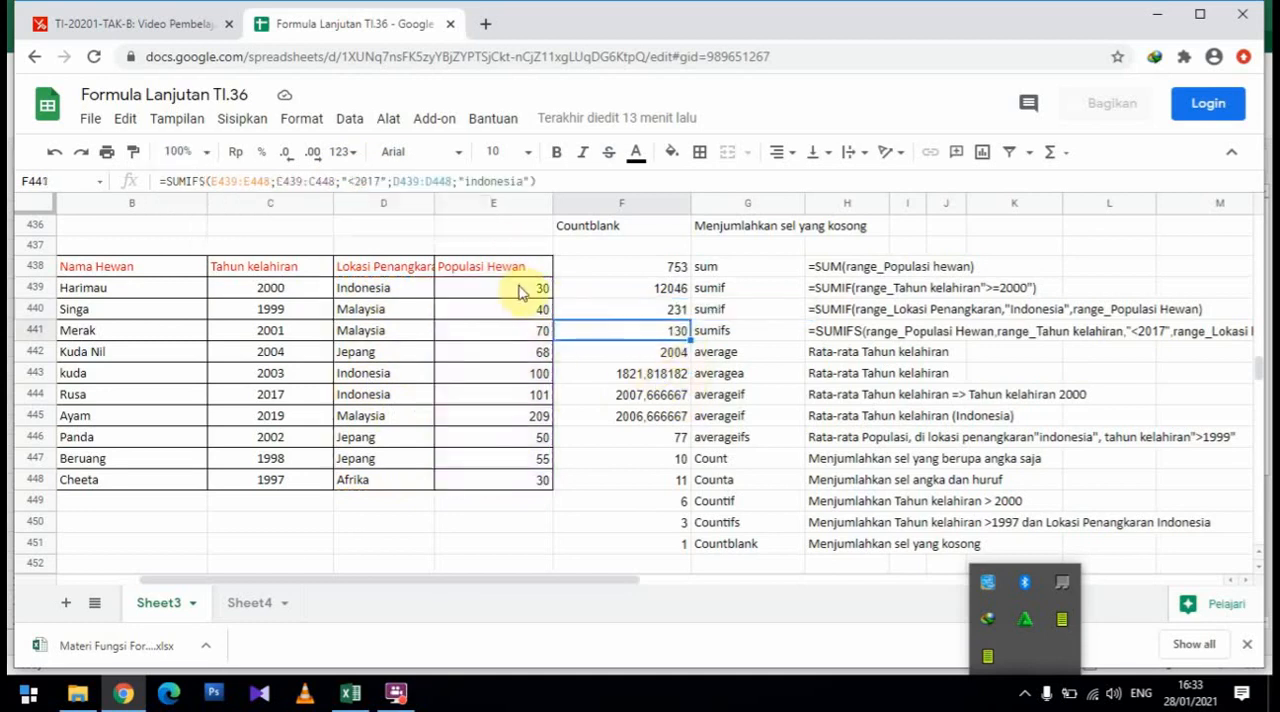
# Check the AVERAGE description in the Excel workbook, and inspect the Tahun kelahiran range of the AVERAGE formula in F442 in Google Sheets
pyautogui.click(737, 356)
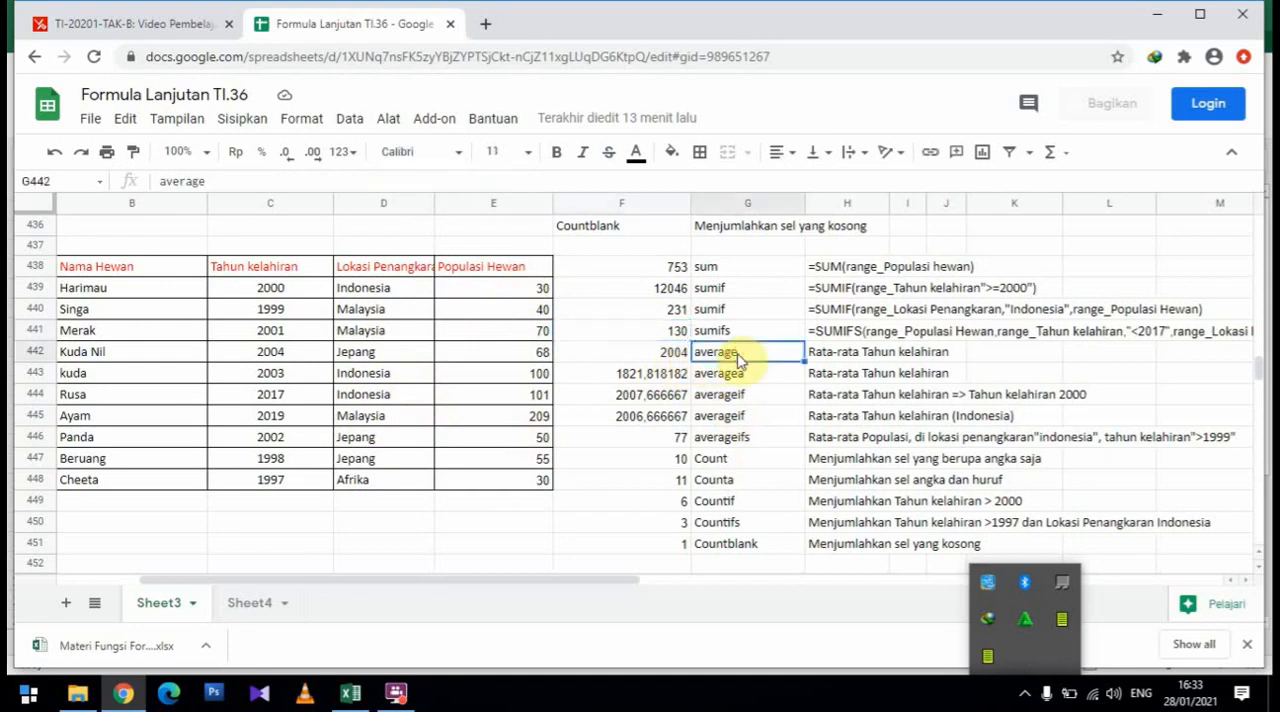
pyautogui.click(348, 694)
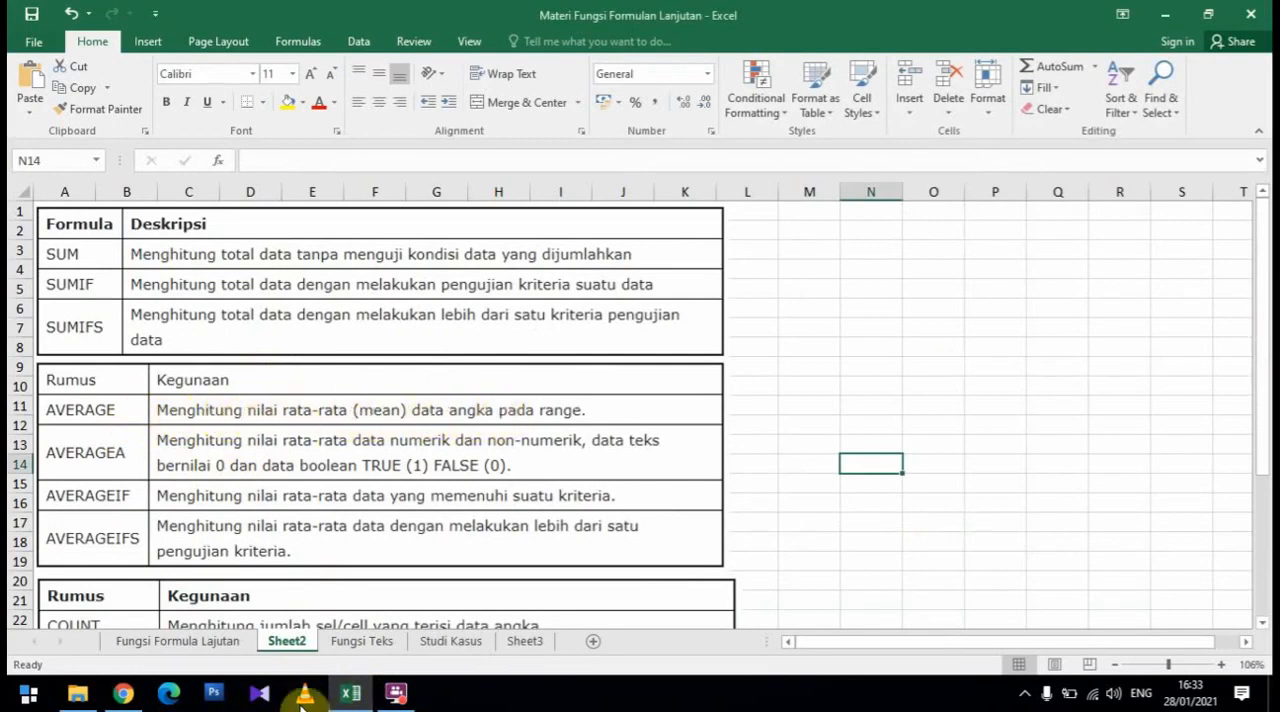
pyautogui.click(140, 699)
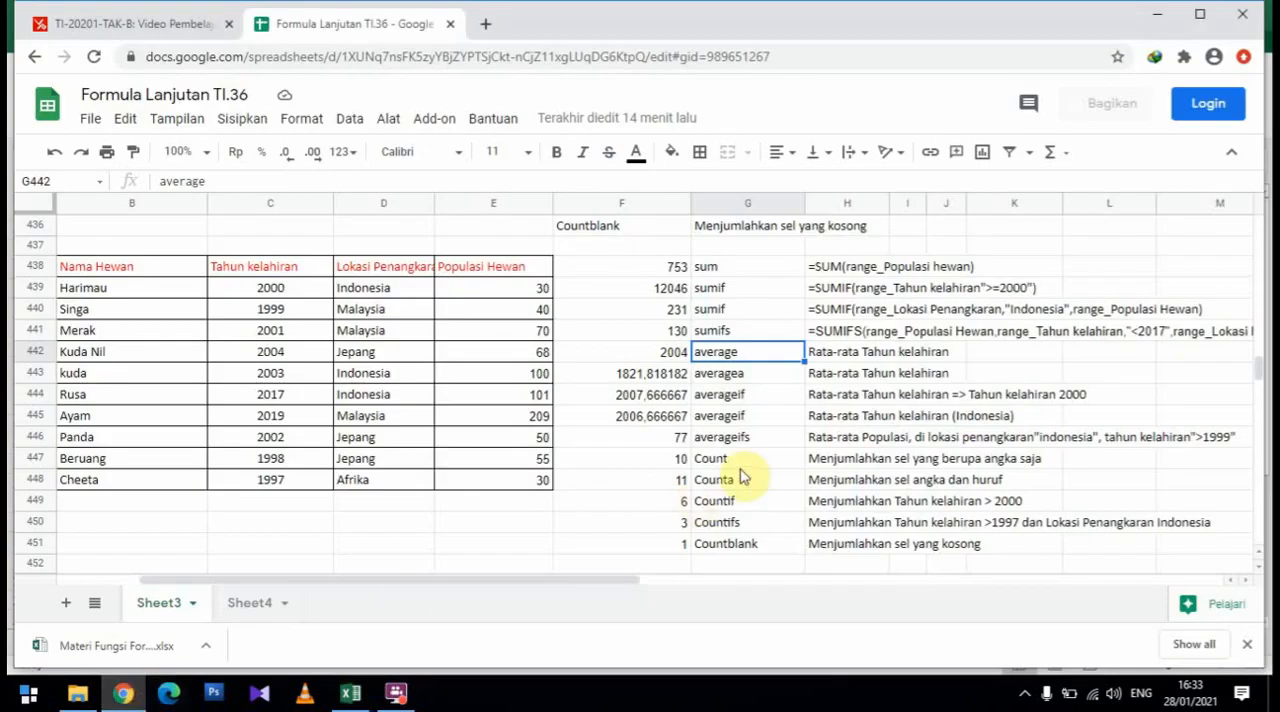
pyautogui.click(647, 355)
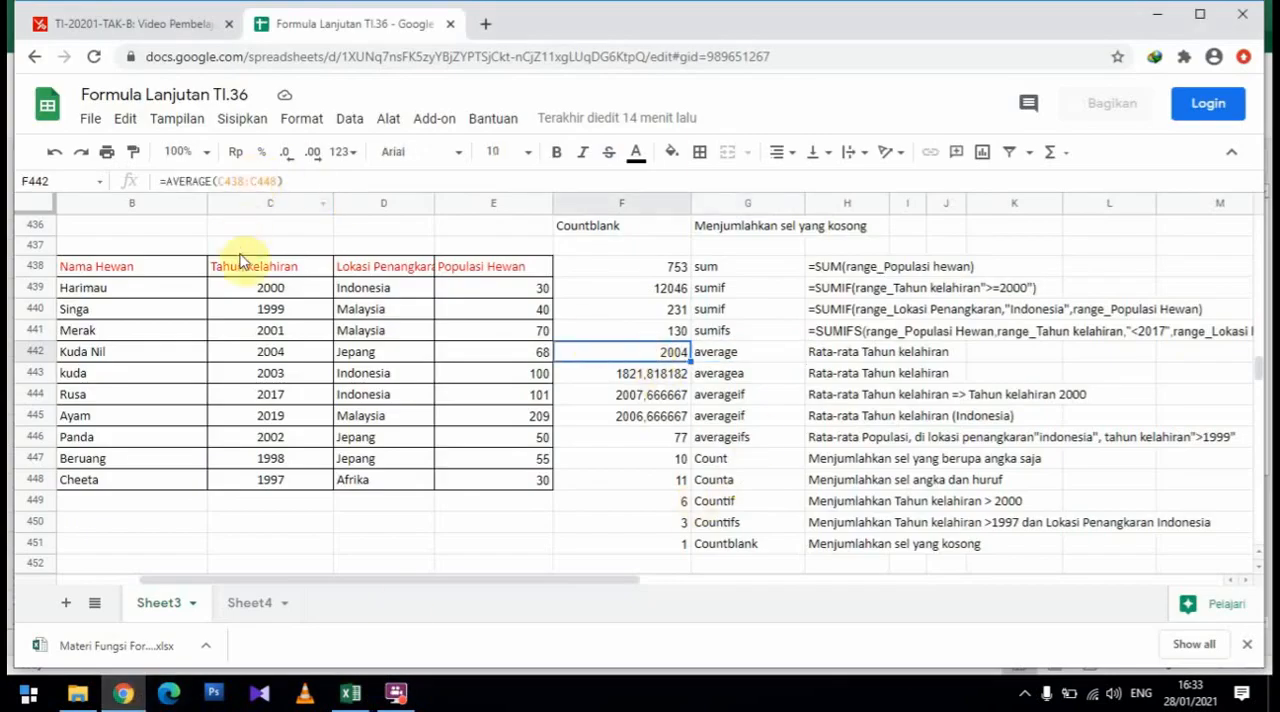
pyautogui.click(252, 181)
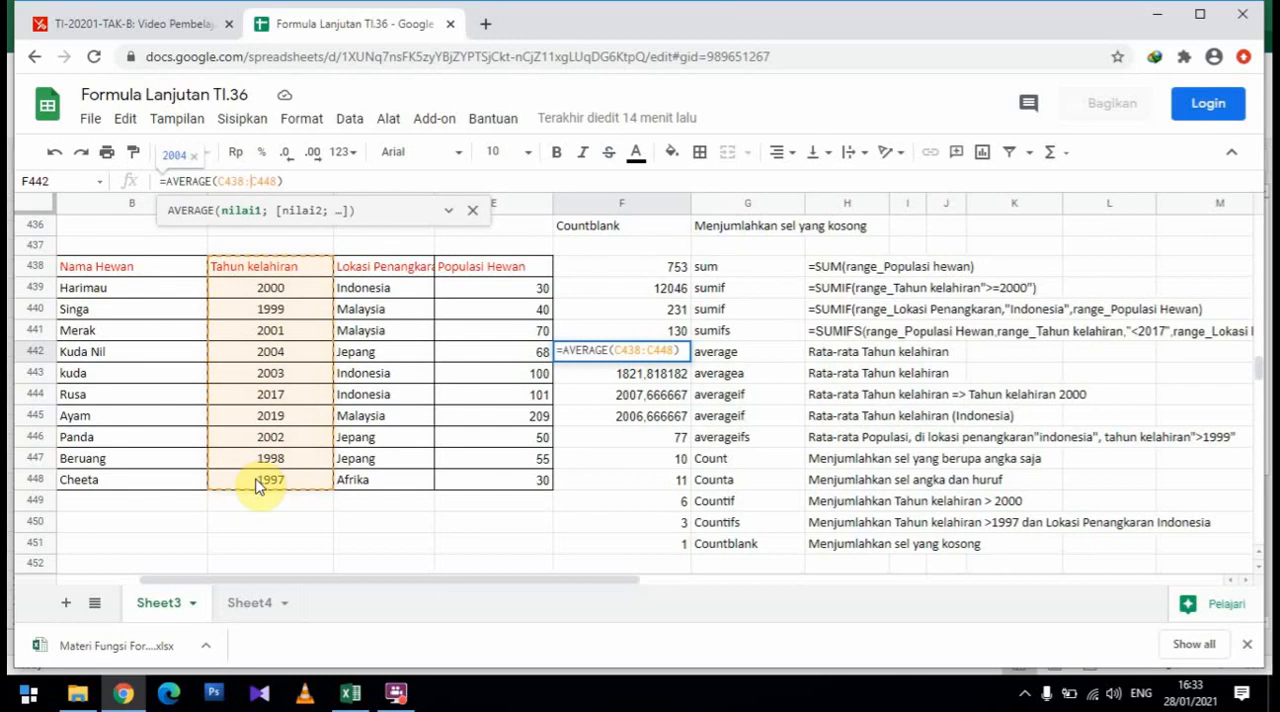
pyautogui.press('Return')
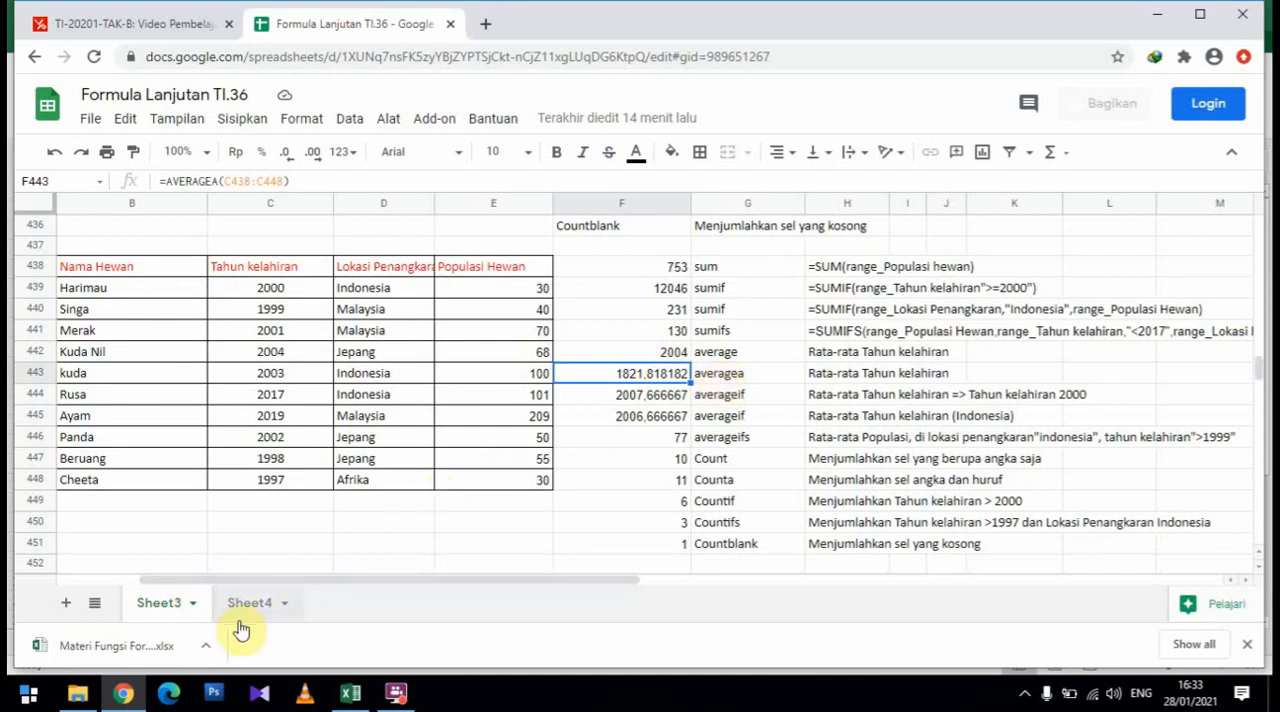
# Read the AVERAGEA description in the Excel workbook and compare it with the AVERAGEA formula in F443 in Google Sheets
pyautogui.click(358, 699)
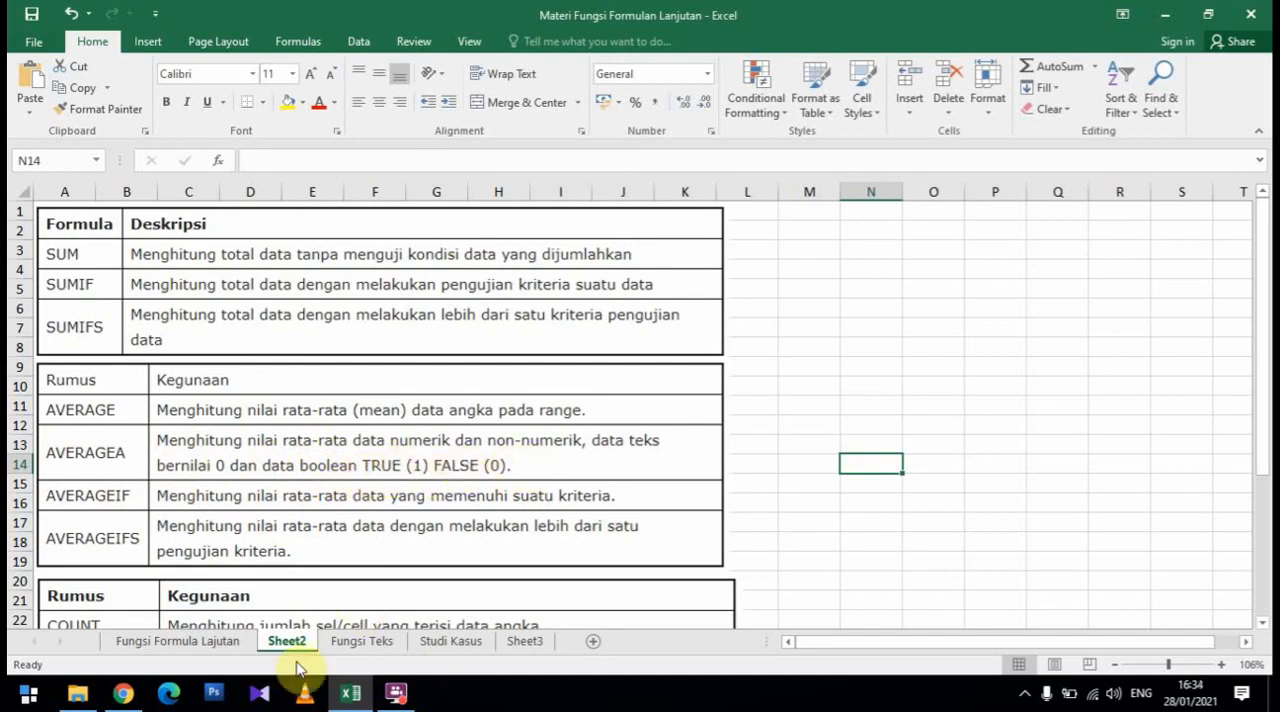
pyautogui.click(138, 706)
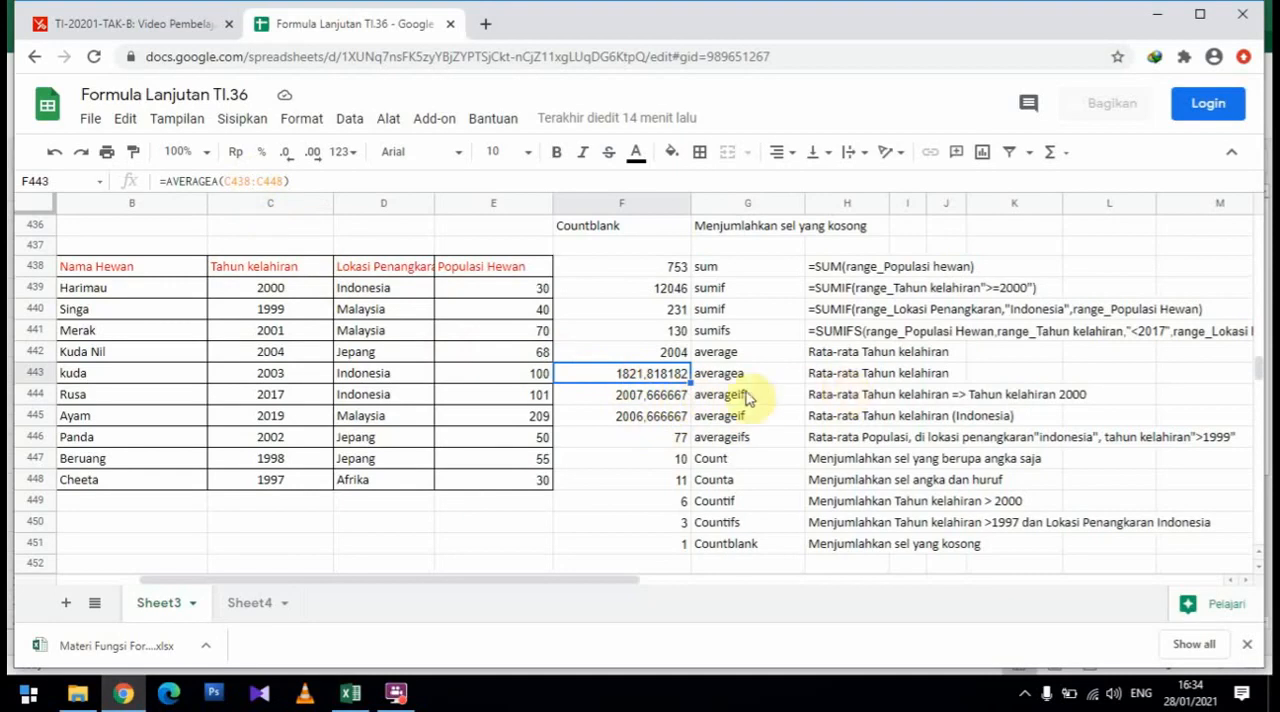
pyautogui.click(655, 402)
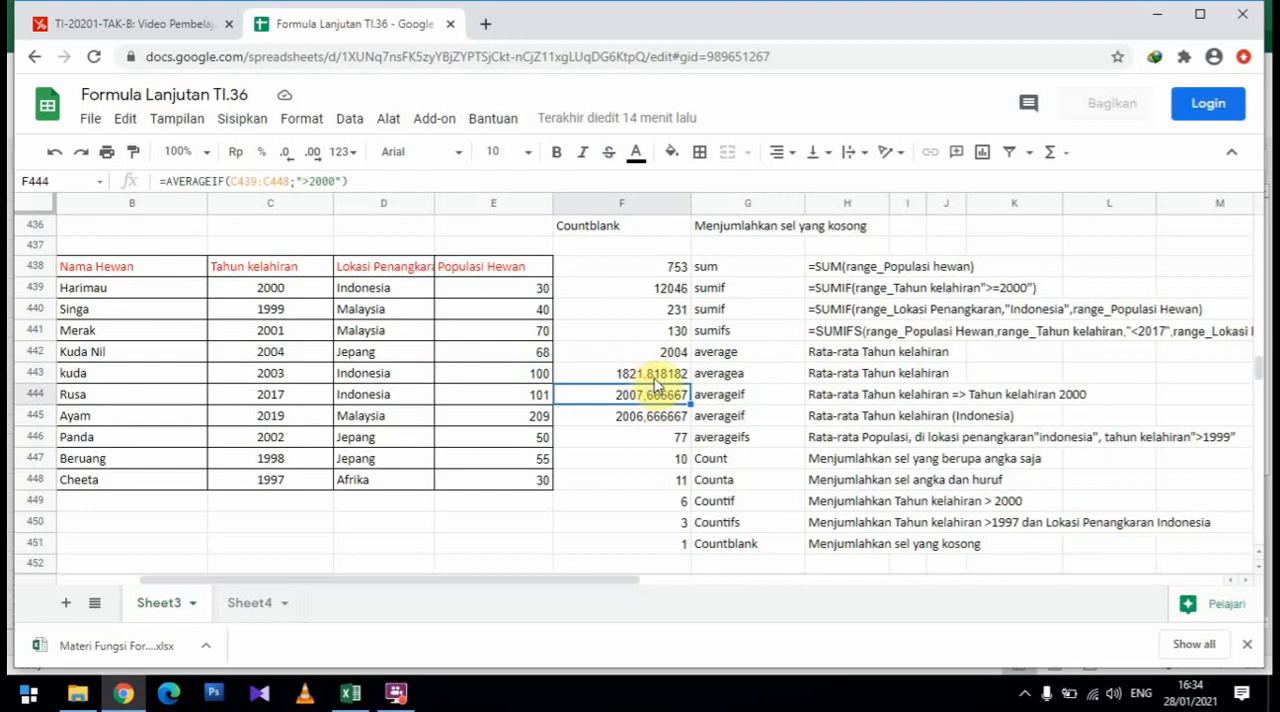
pyautogui.click(660, 376)
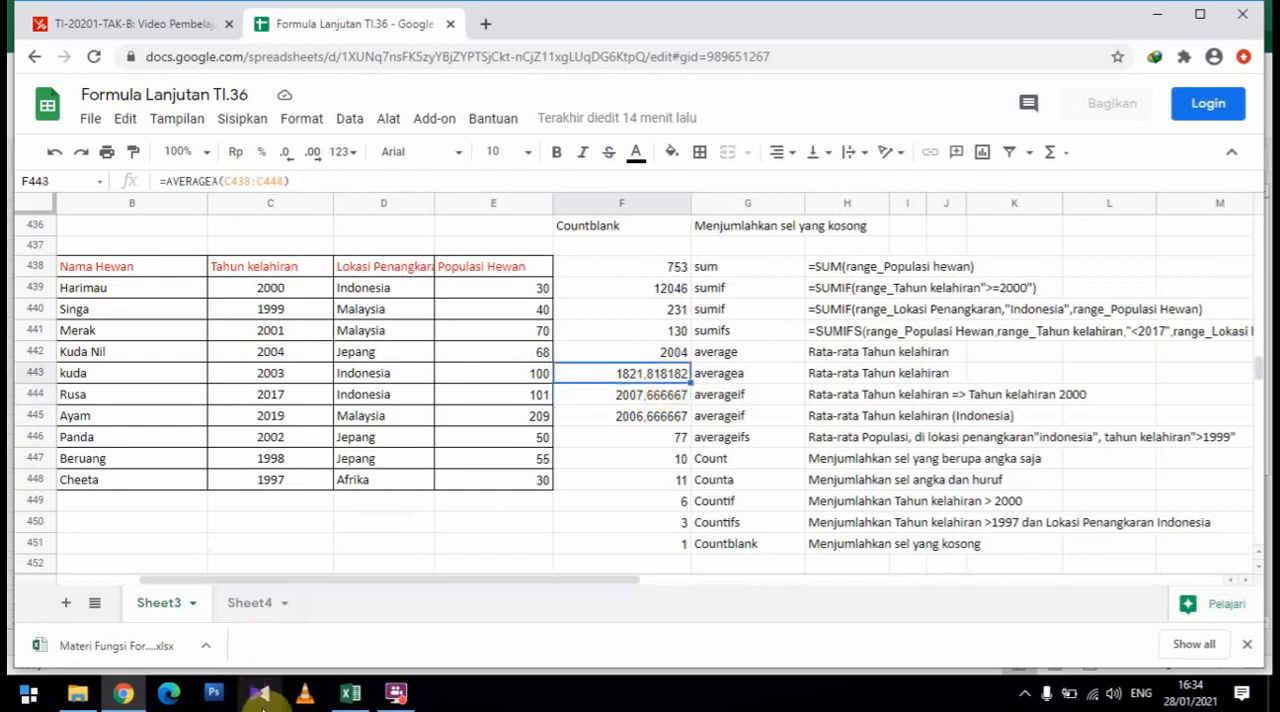
pyautogui.click(340, 700)
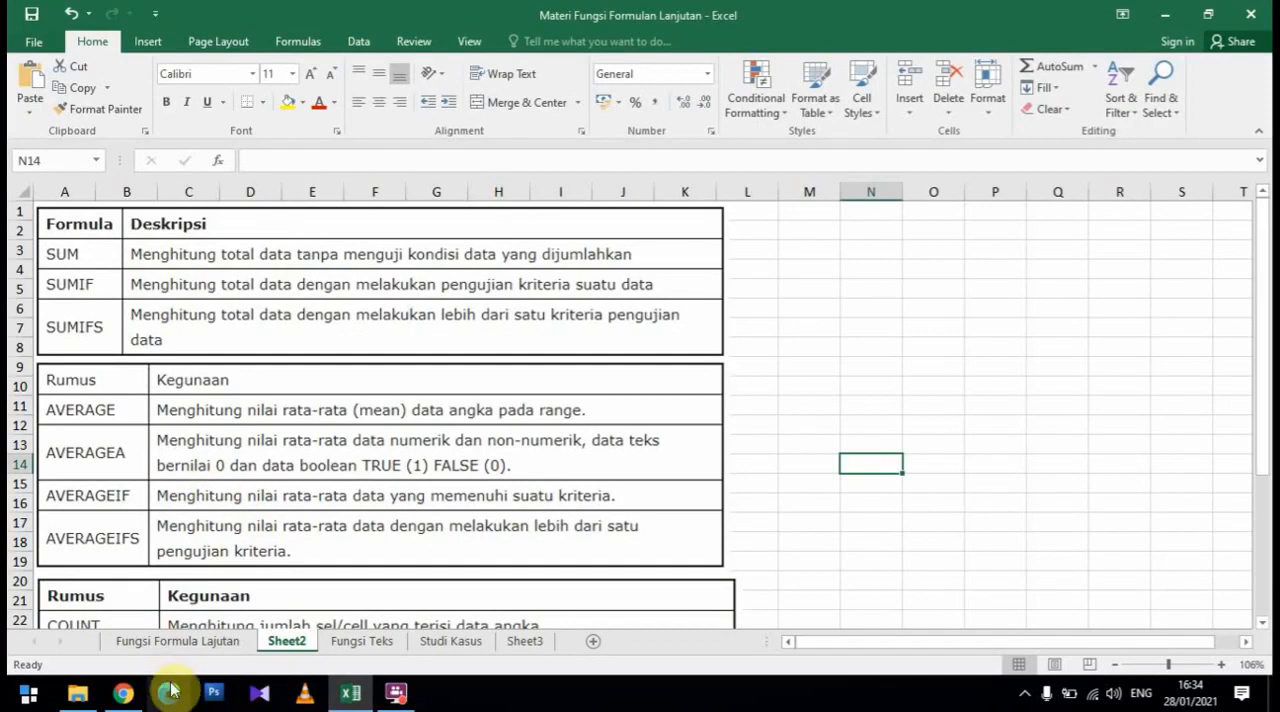
pyautogui.click(123, 693)
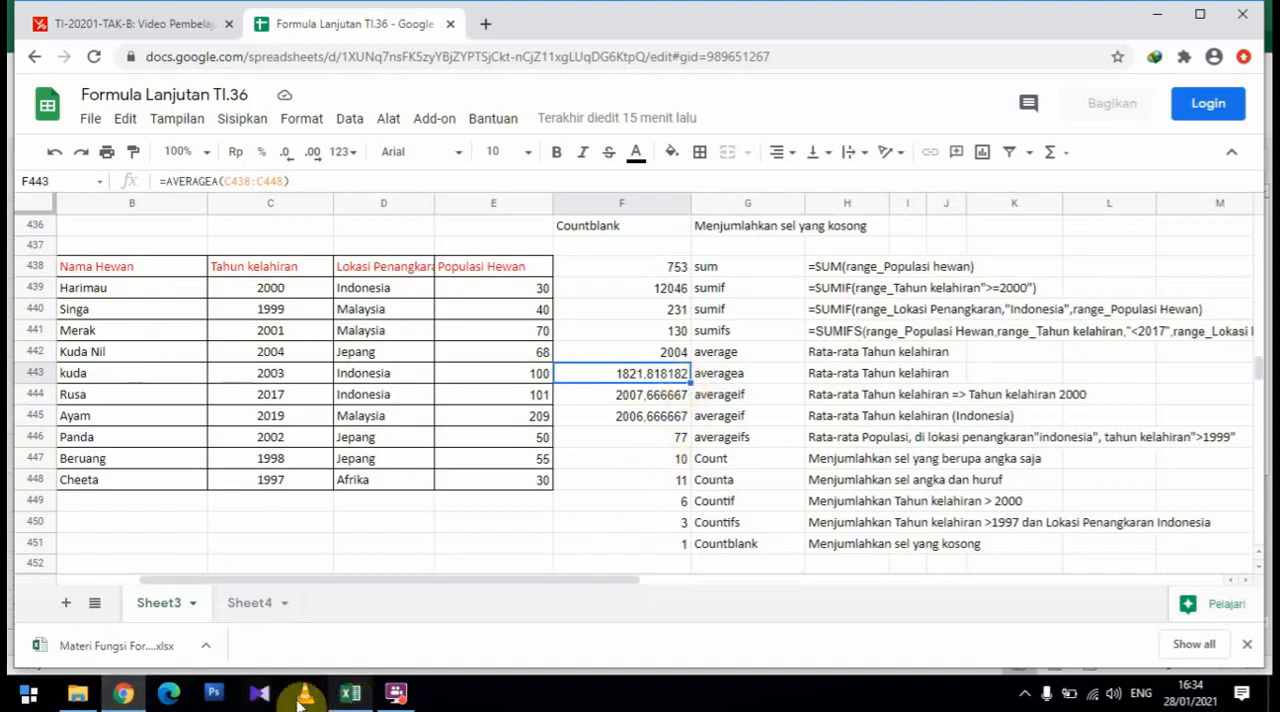
# Review the AVERAGEIF description in the Excel workbook, and inspect the birth-year range and ">2000" criterion of F444 in Google Sheets
pyautogui.click(345, 700)
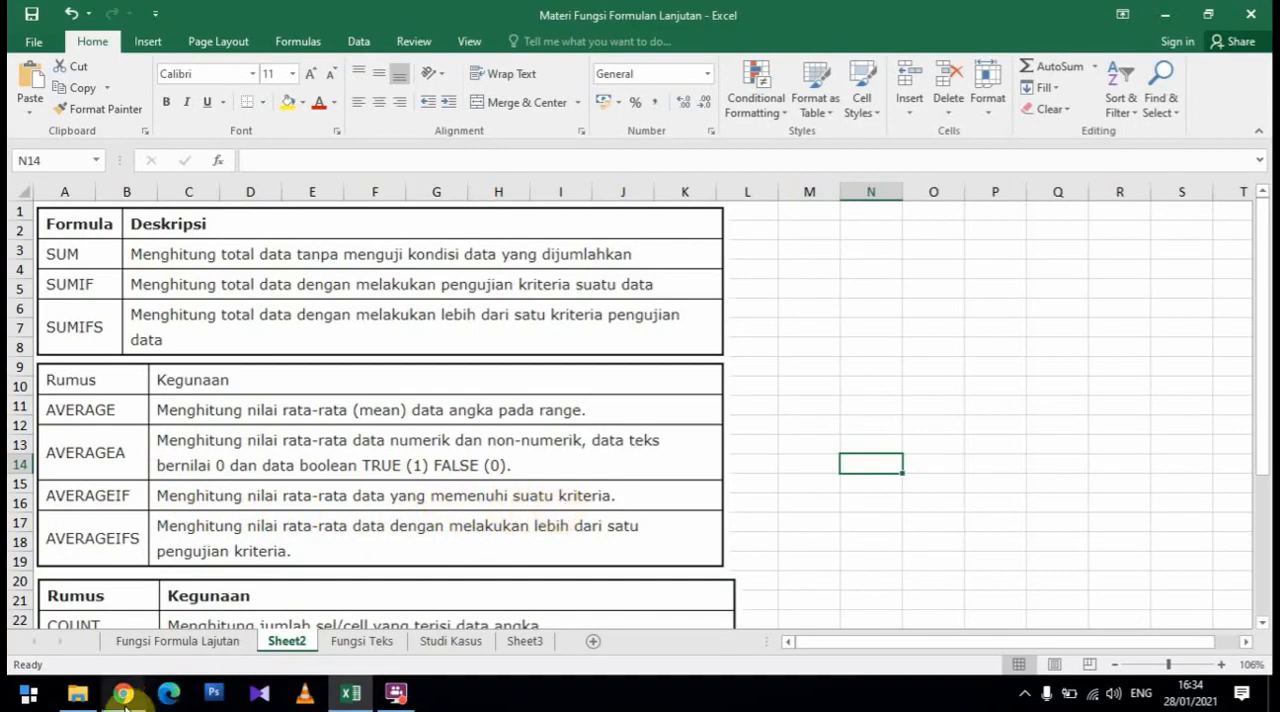
pyautogui.moveTo(125, 705)
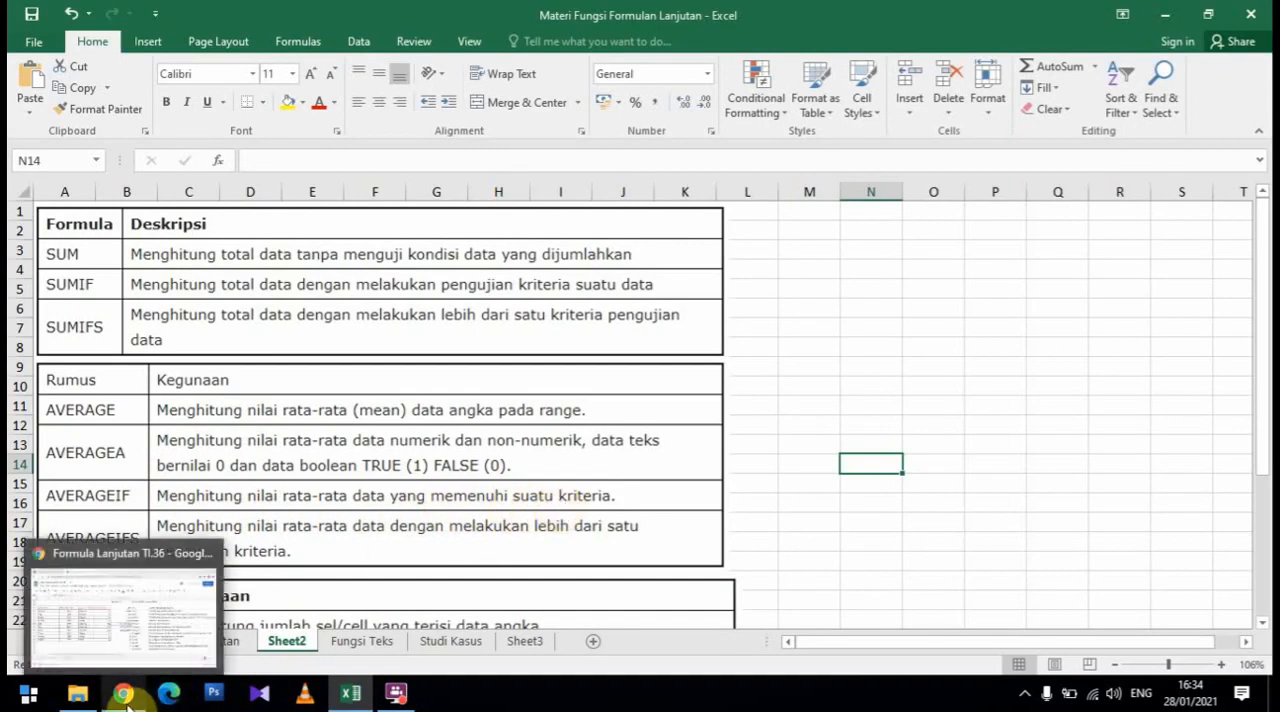
pyautogui.click(125, 702)
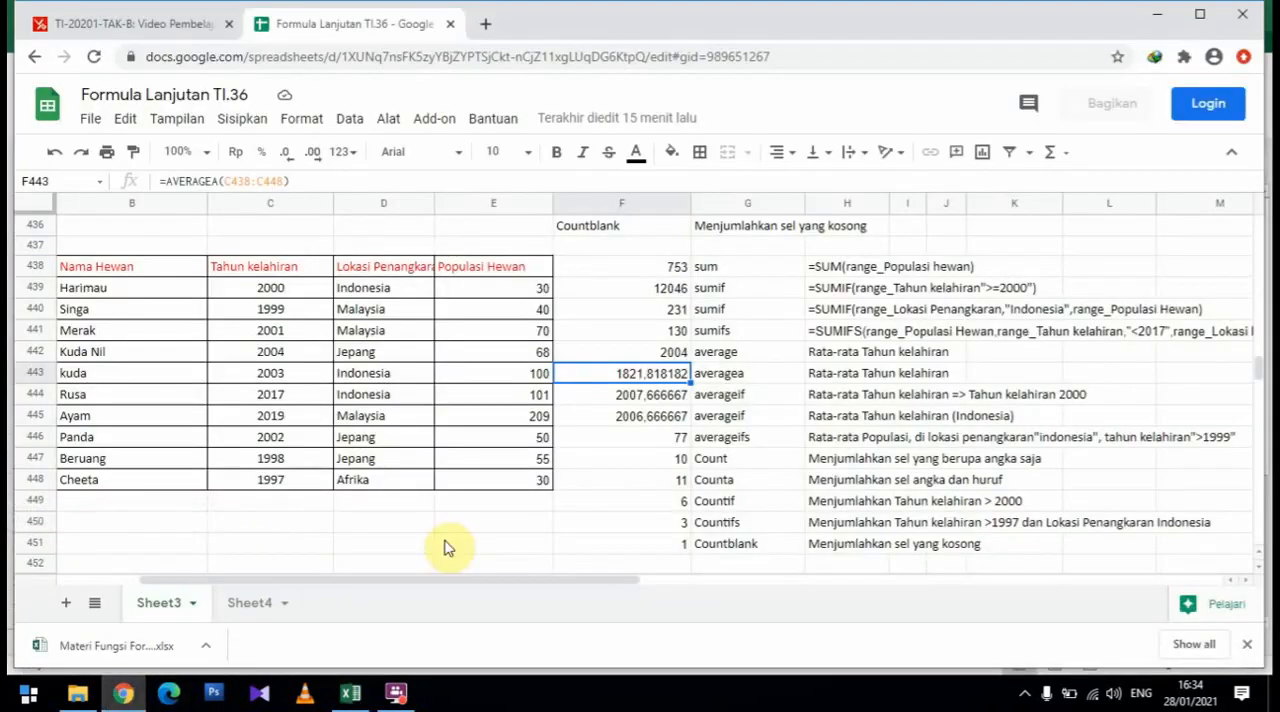
pyautogui.click(350, 693)
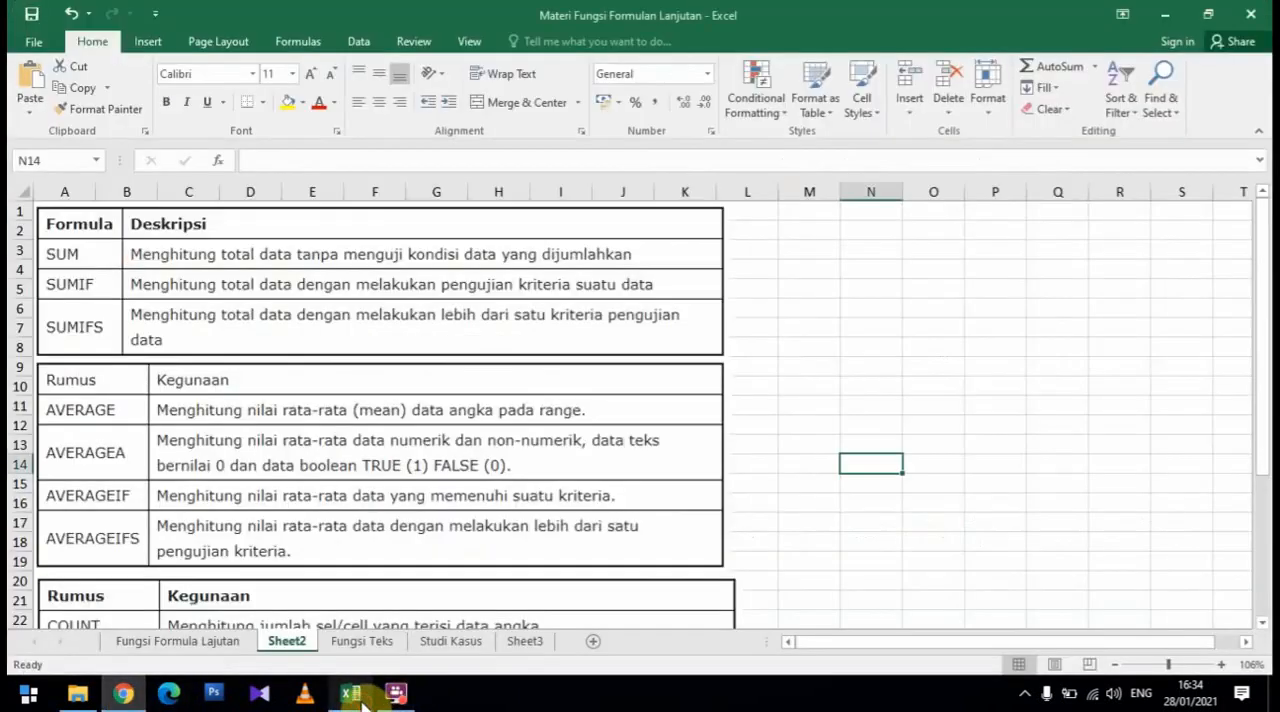
pyautogui.click(125, 695)
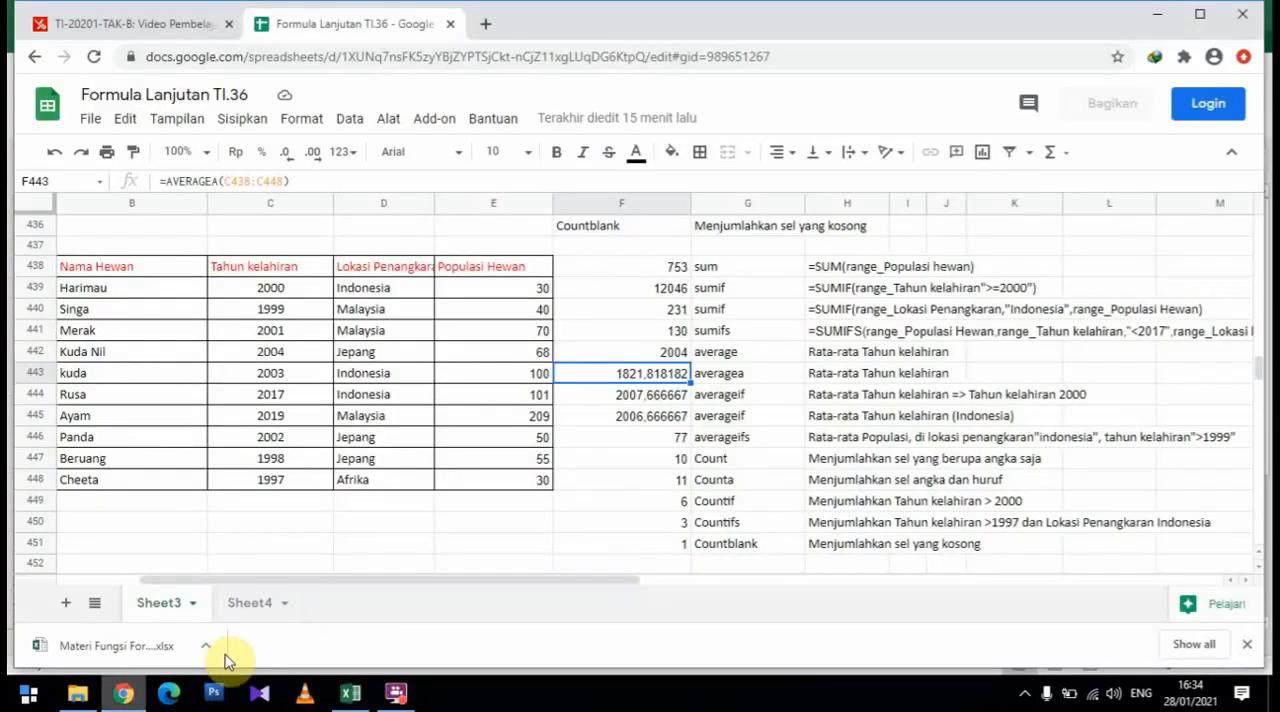
pyautogui.click(655, 396)
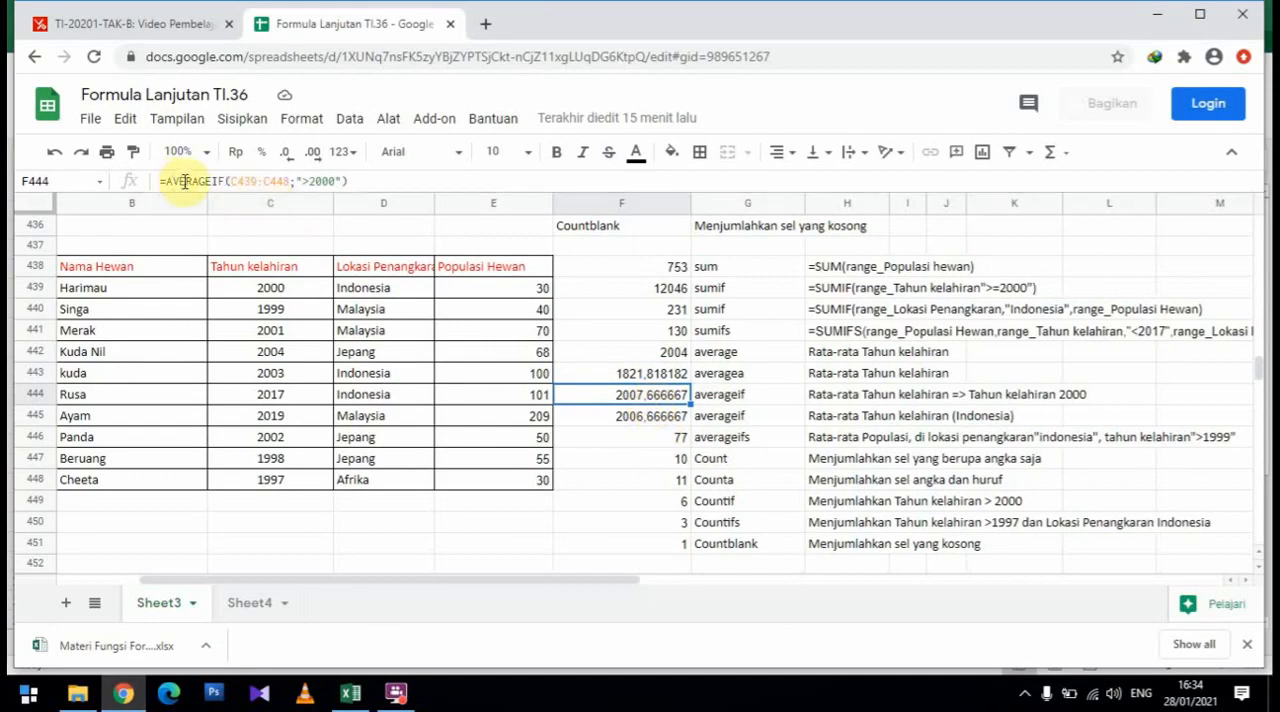
pyautogui.click(244, 180)
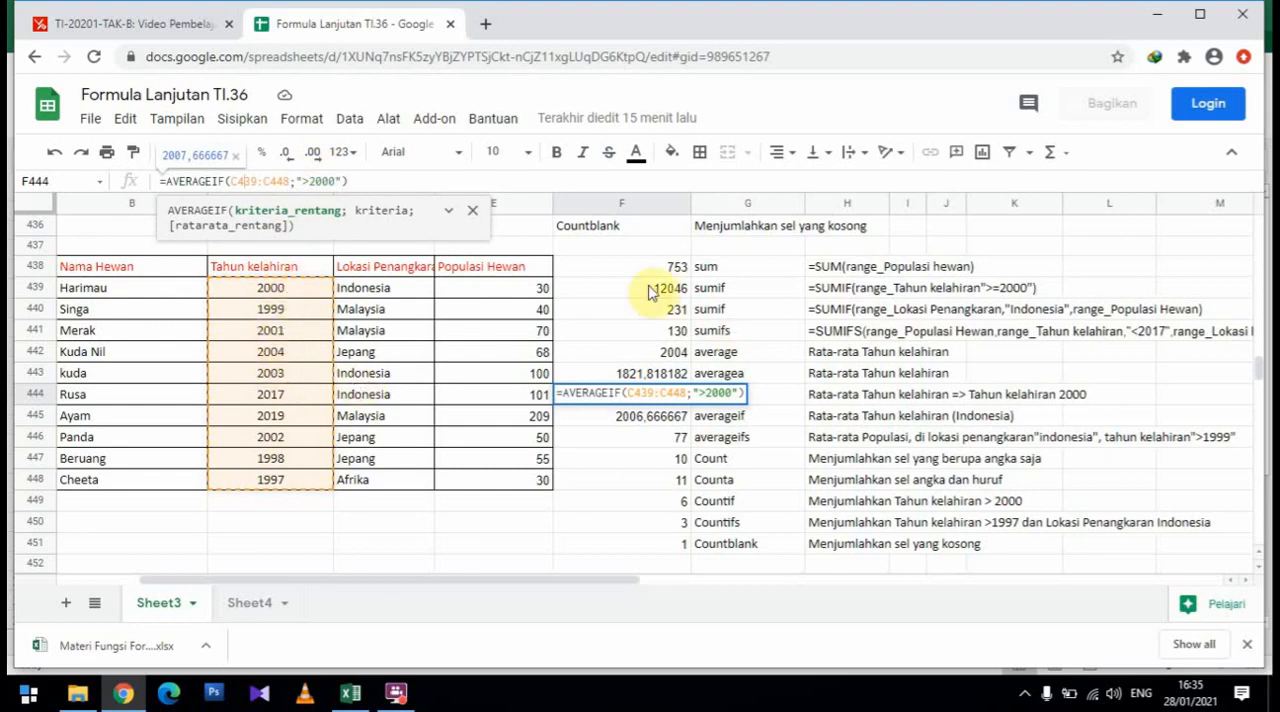
pyautogui.press('Return')
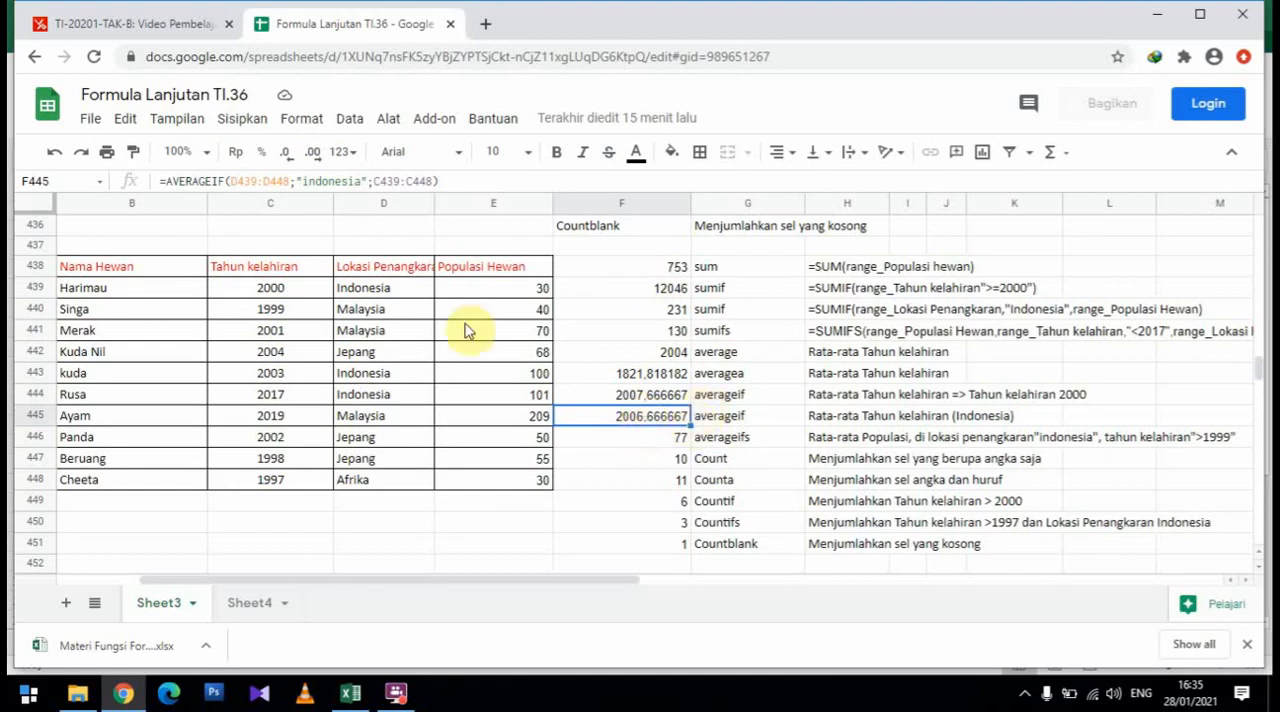
# Inspect each argument of the AVERAGEIF formula in F445: the location range, the "indonesia" criterion and the birth-year average range
pyautogui.click(240, 177)
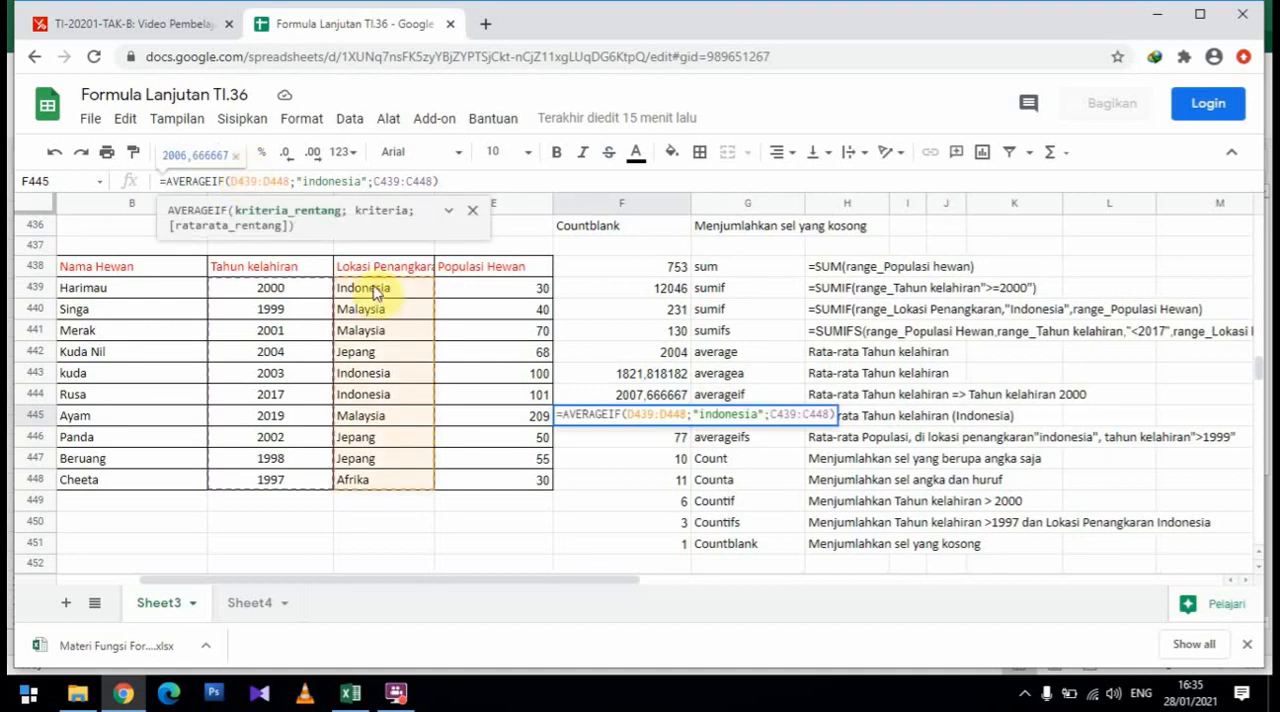
pyautogui.click(472, 210)
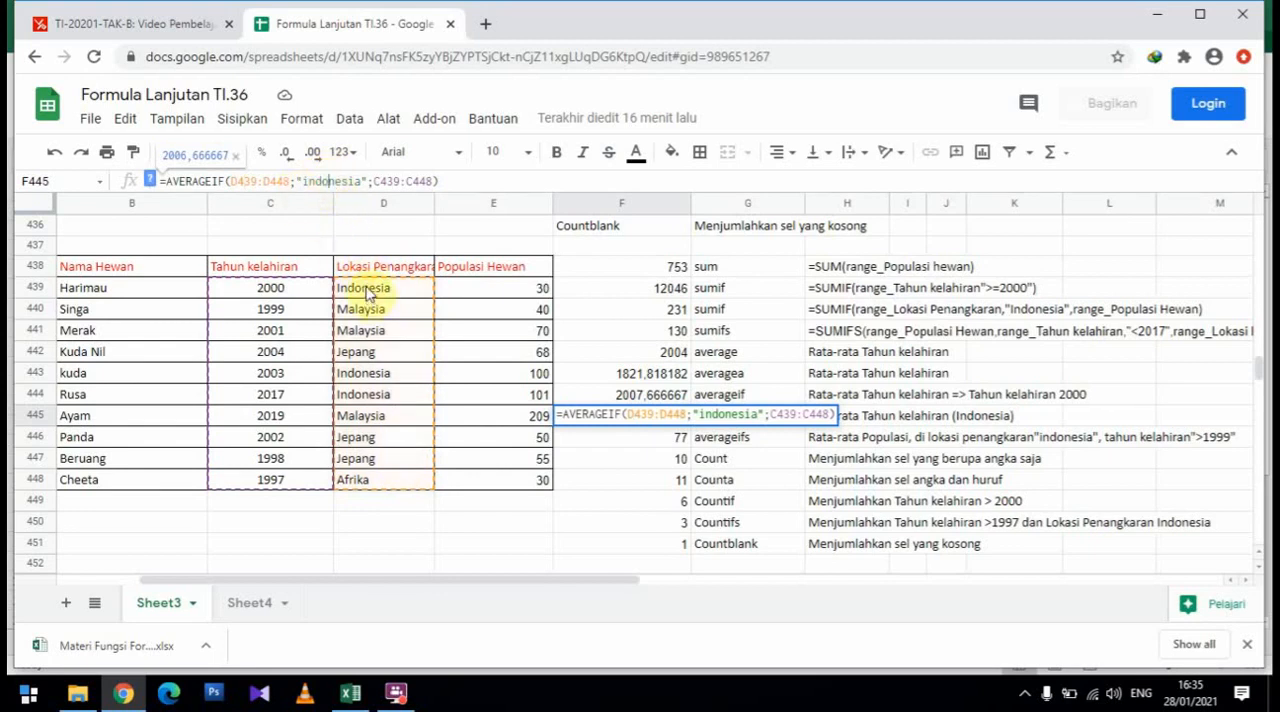
pyautogui.click(400, 181)
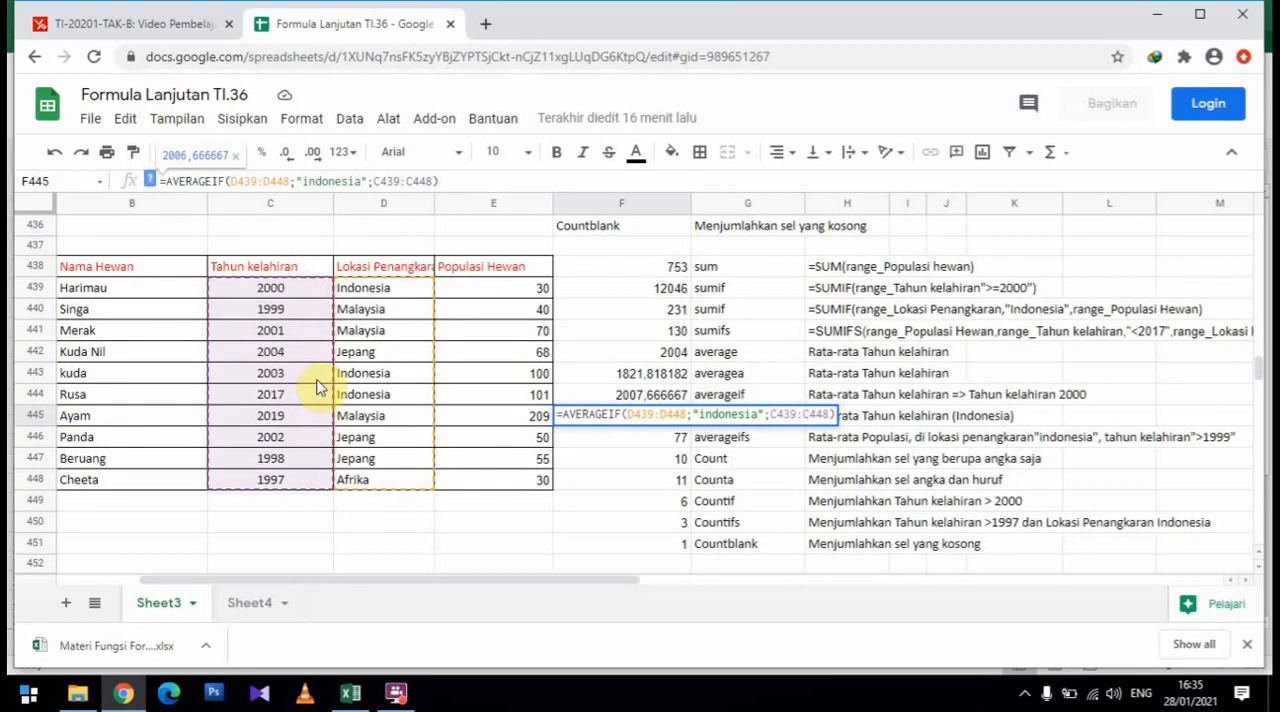
pyautogui.press('Return')
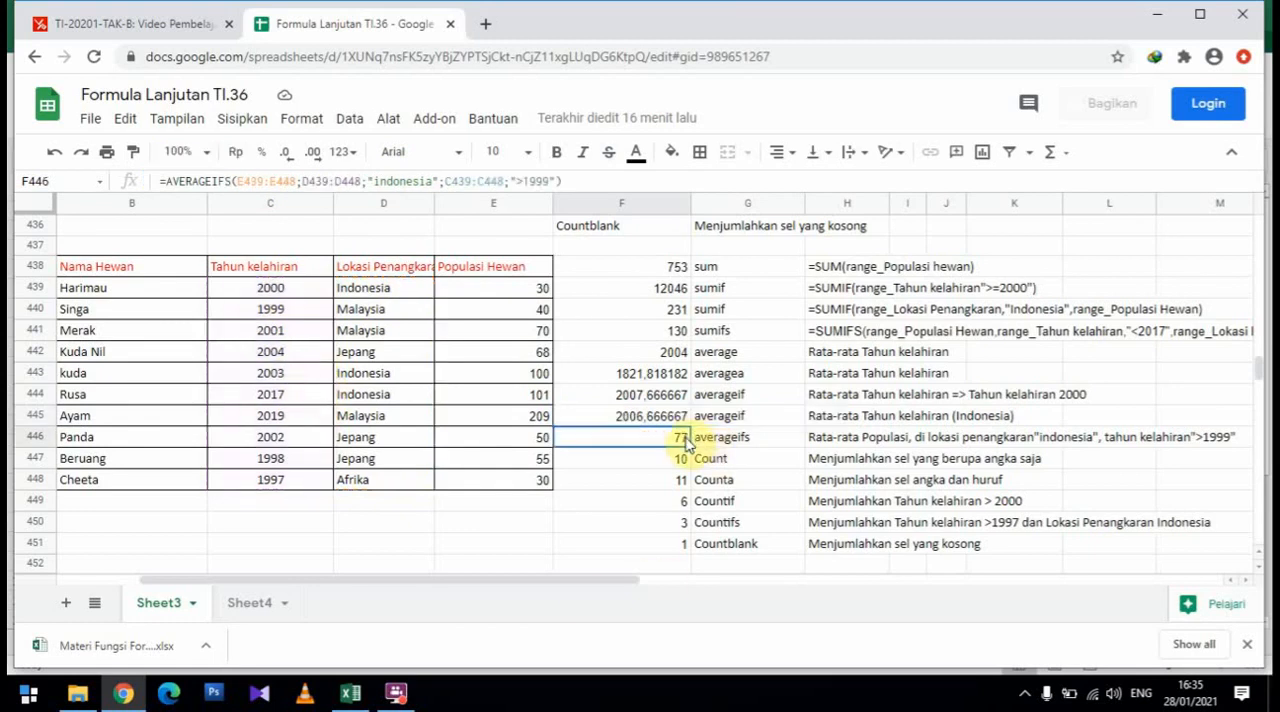
# Read the AVERAGEIFS description in the Excel workbook and compare it with the row 446 formula and its note in Google Sheets
pyautogui.click(349, 692)
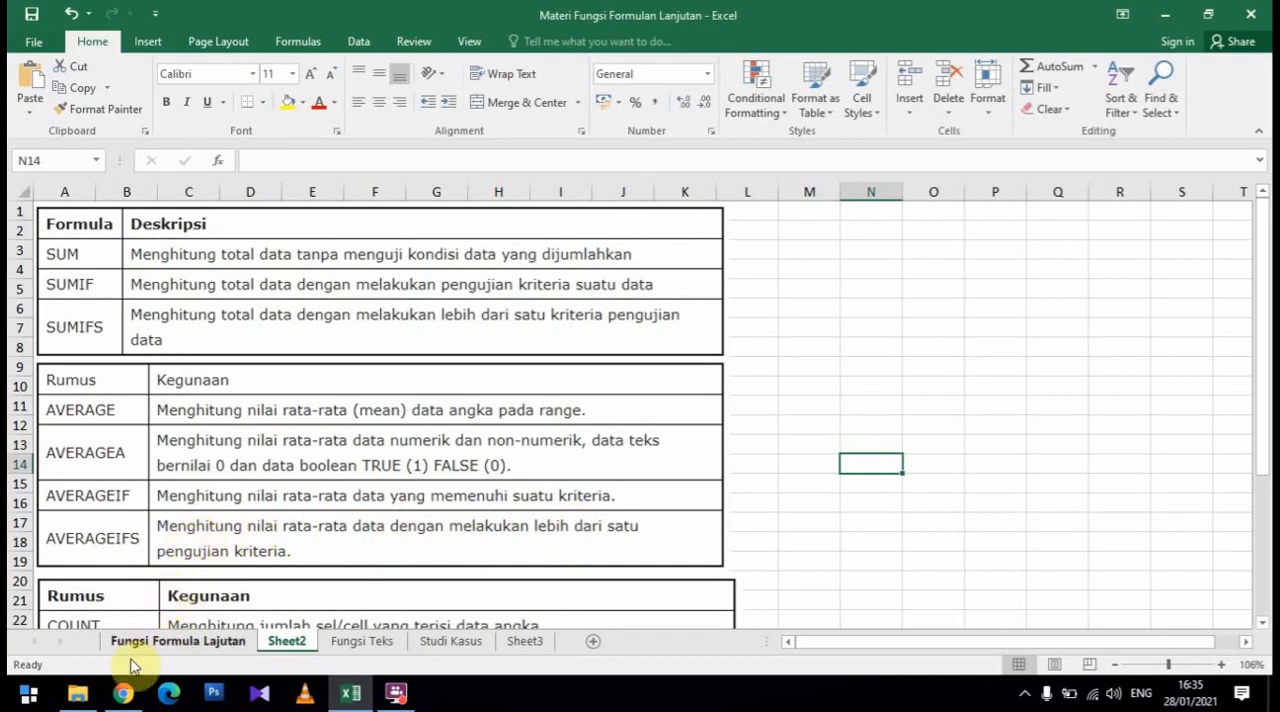
pyautogui.click(123, 692)
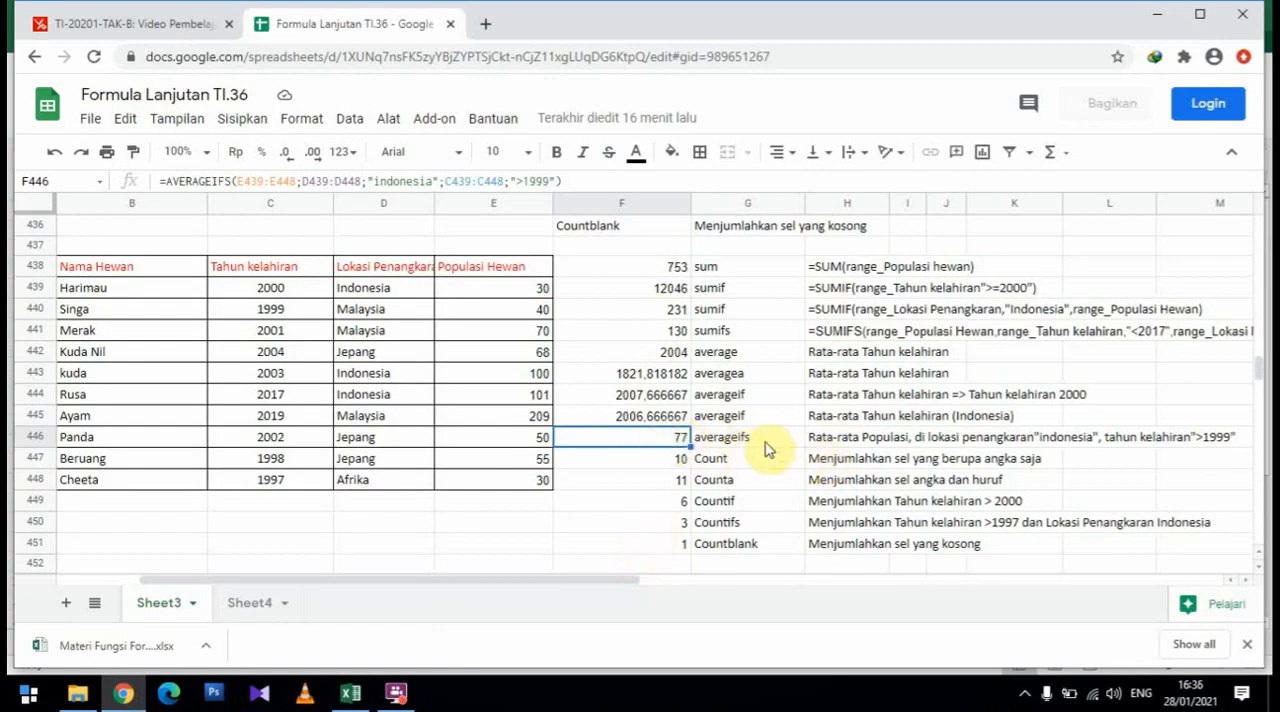
pyautogui.click(350, 692)
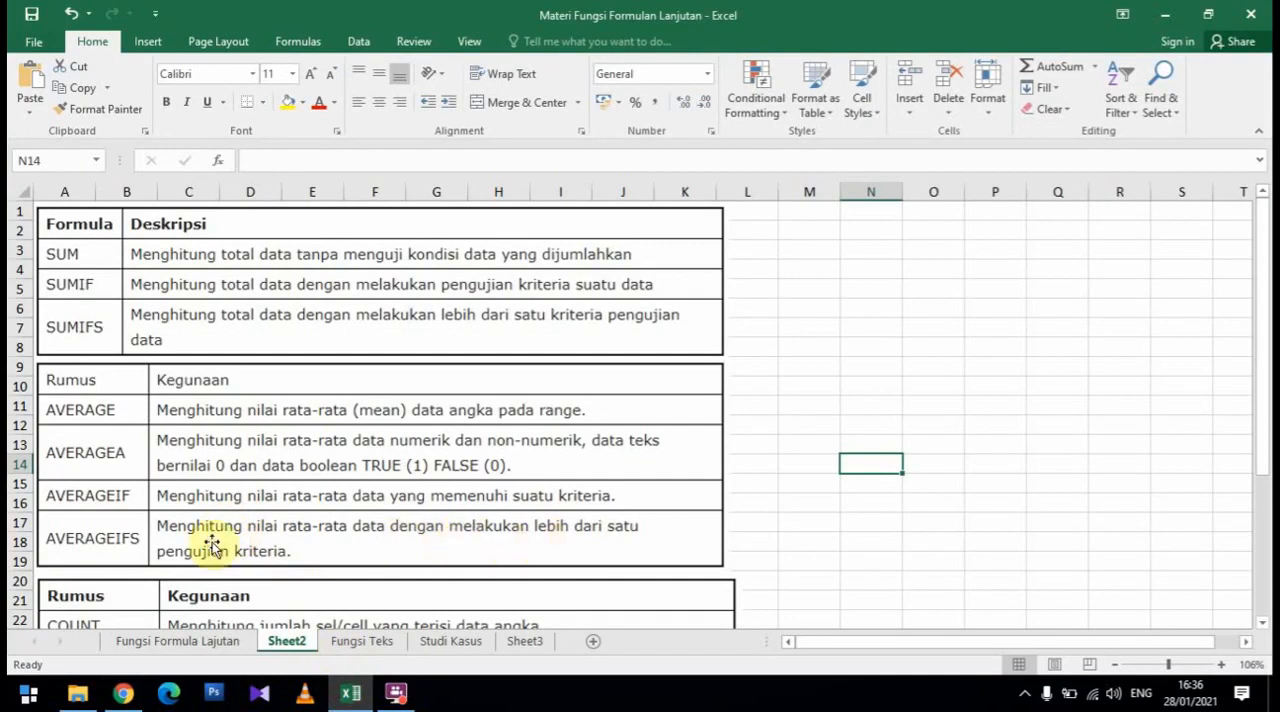
pyautogui.click(125, 693)
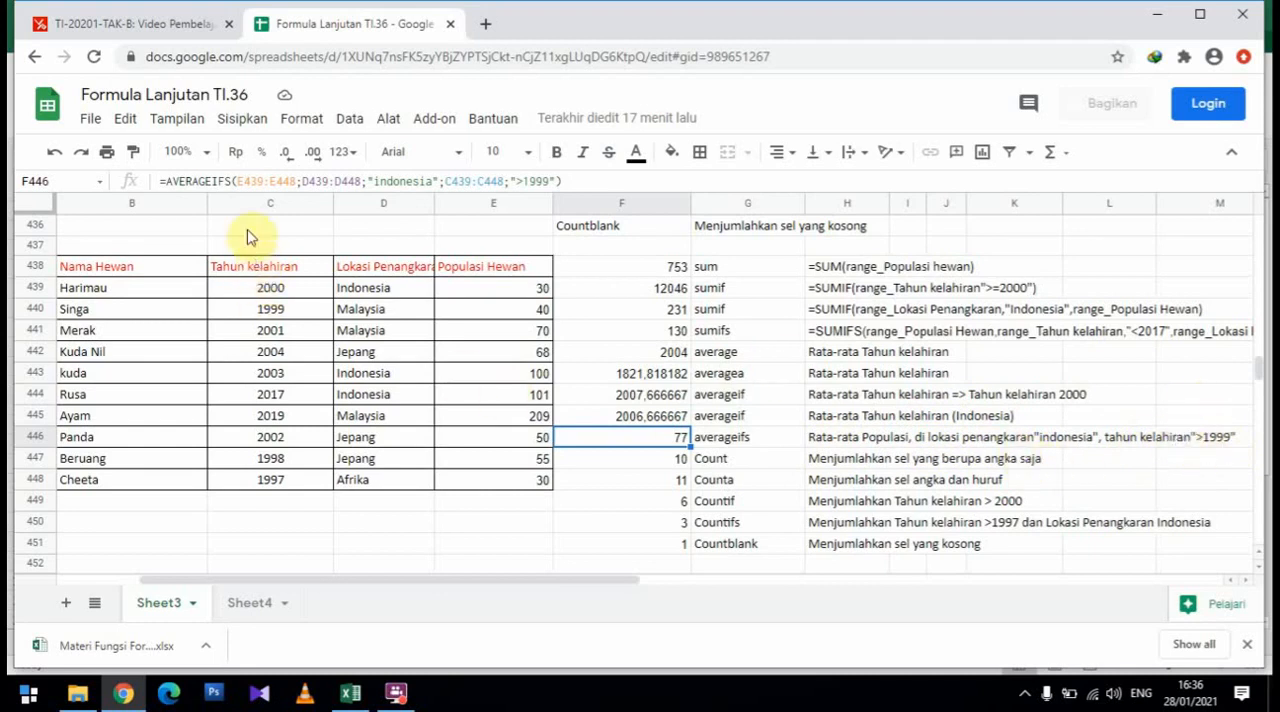
# Inspect the AVERAGEIFS arguments in F446: the population average range, the location range with "indonesia", and the birth-year range with ">1999"
pyautogui.click(248, 181)
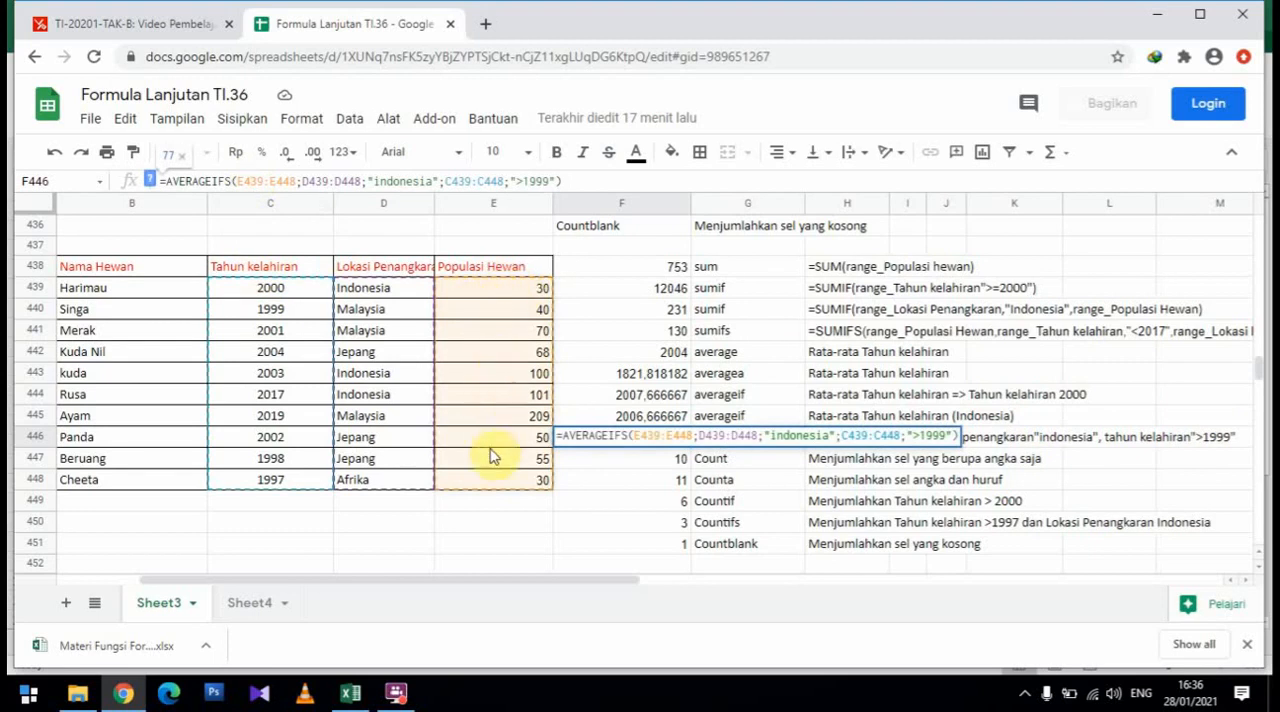
pyautogui.click(333, 181)
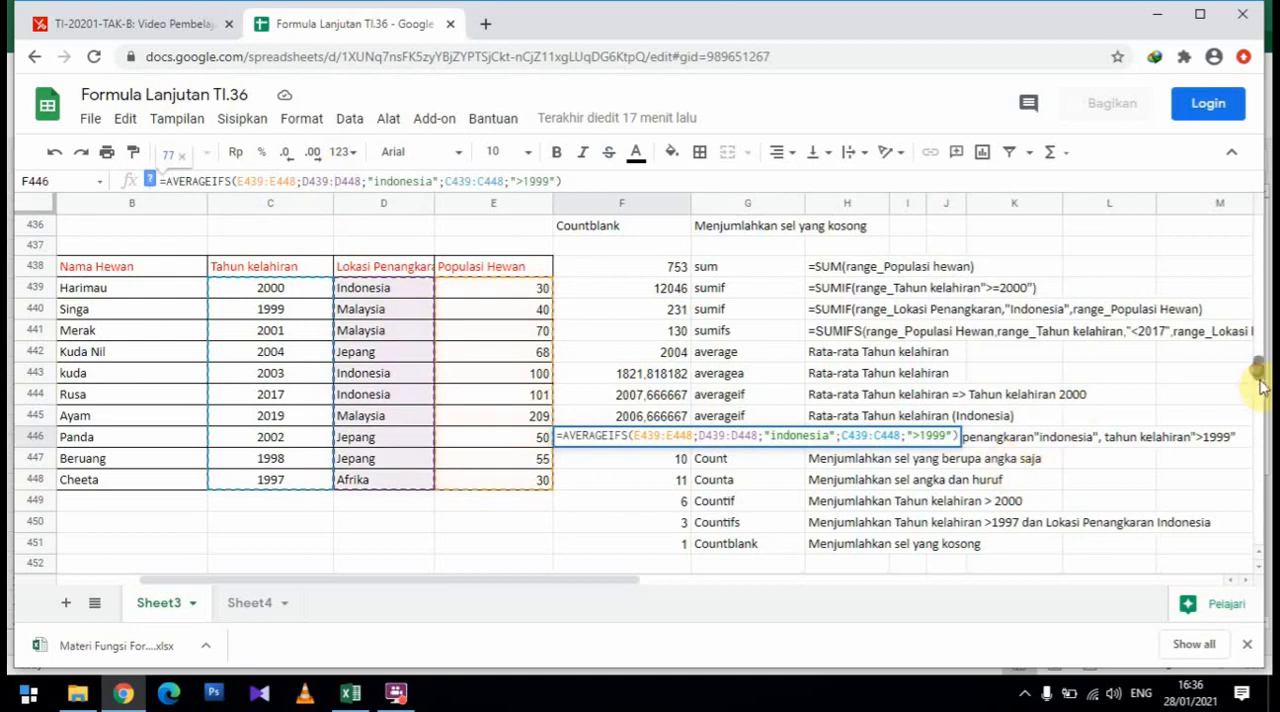
pyautogui.moveTo(1262, 385)
pyautogui.mouseDown()
pyautogui.moveTo(1266, 400)
pyautogui.moveTo(1265, 375)
pyautogui.mouseUp()
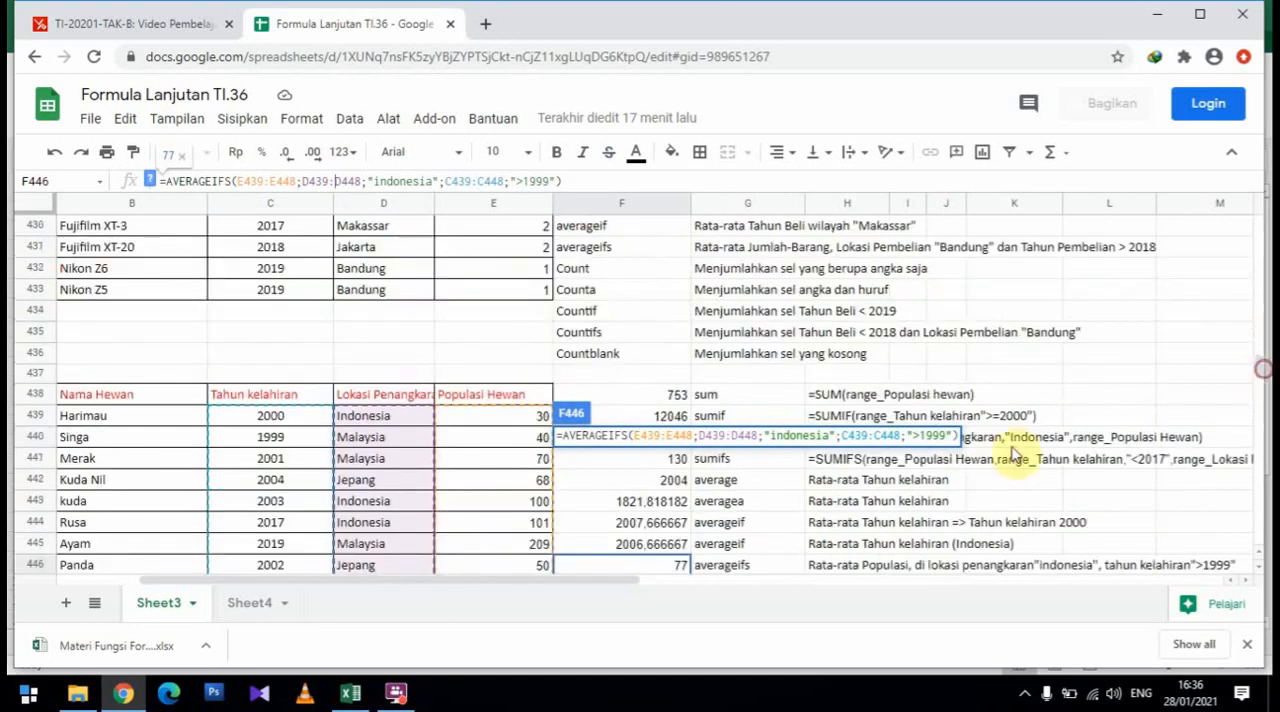
pyautogui.scroll(-1, 660, 520)
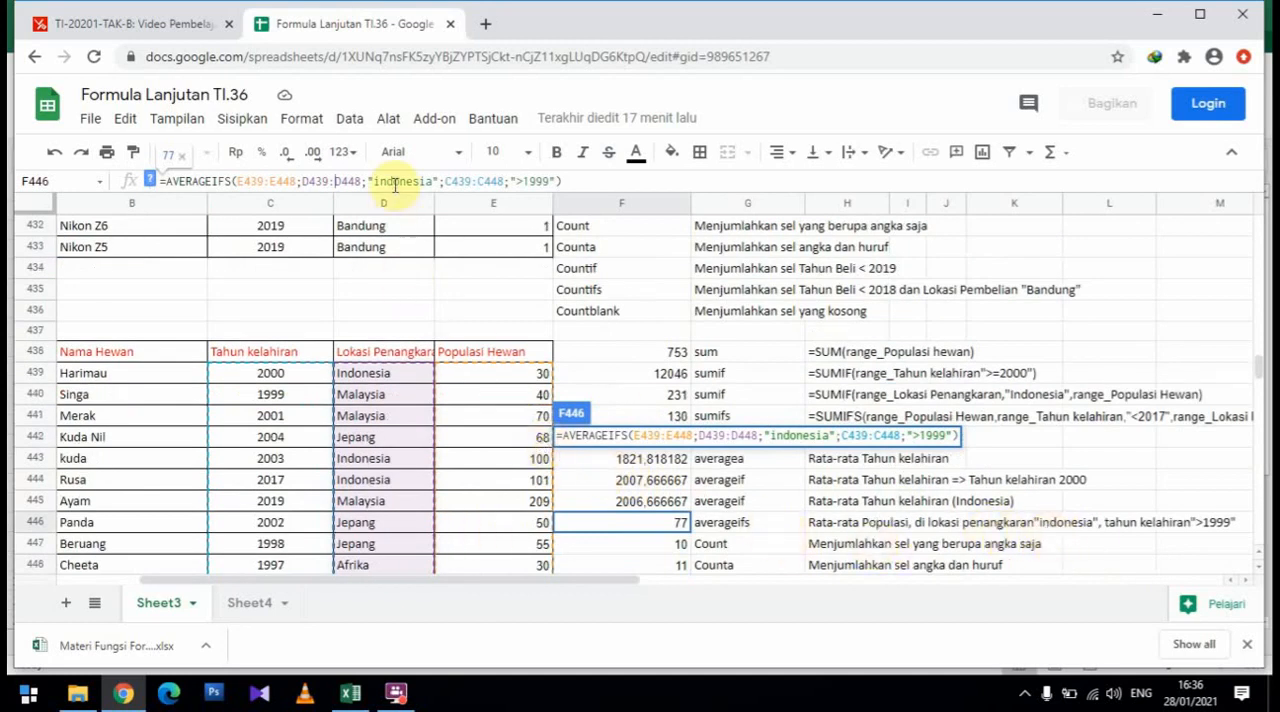
pyautogui.click(453, 183)
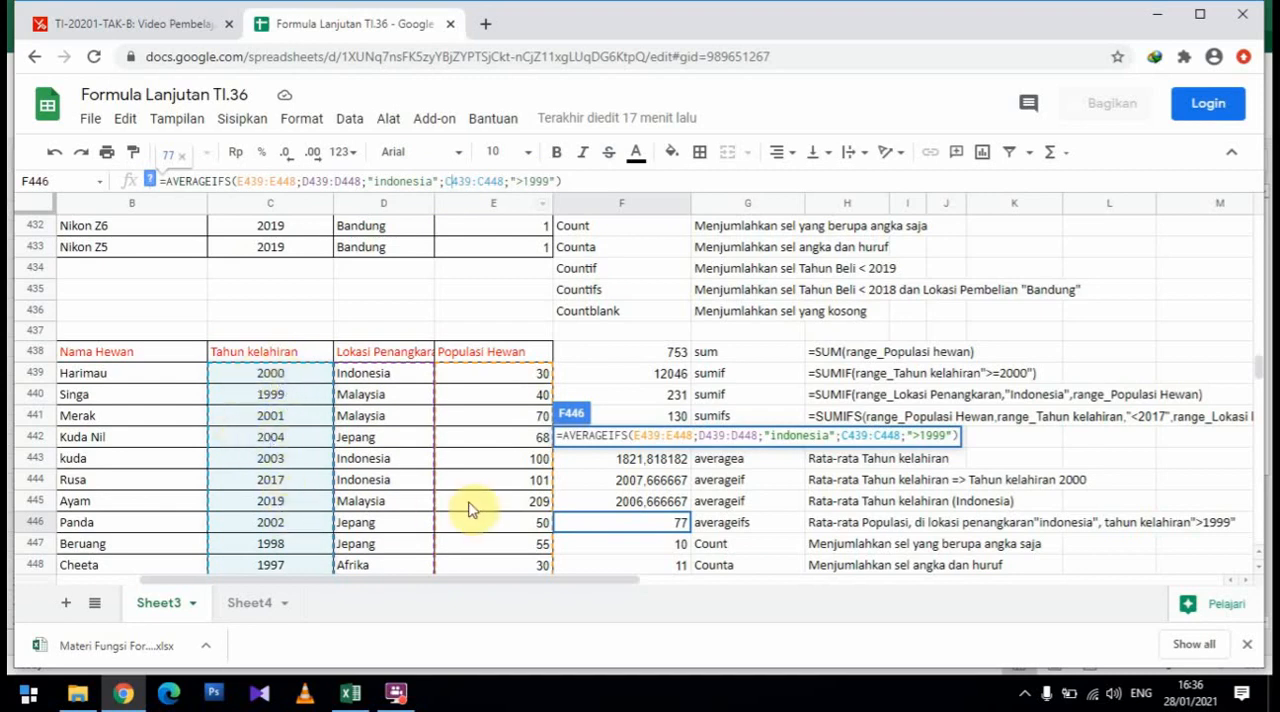
pyautogui.scroll(-2, 475, 505)
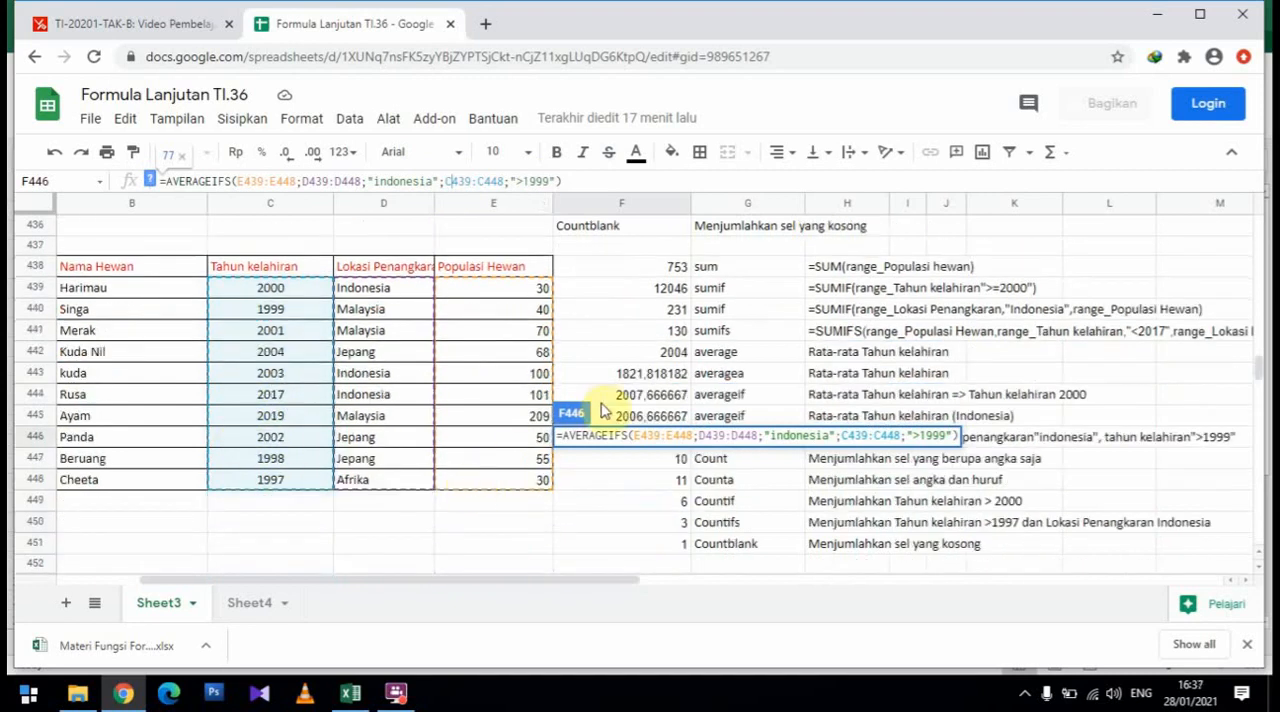
pyautogui.press('Return')
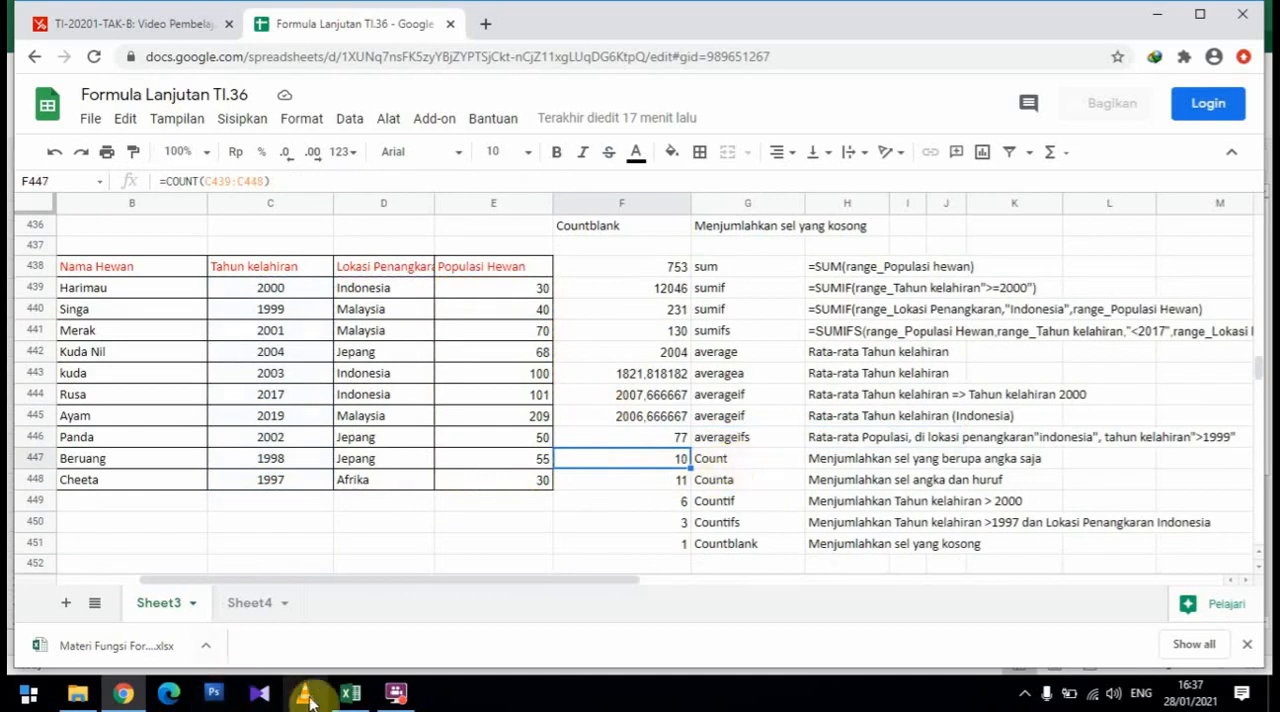
# Read the COUNT description in the Excel workbook, and inspect the birth-year range C439:C448 of the F447 formula in Google Sheets
pyautogui.click(350, 693)
pyautogui.scroll(-3, 234, 494)
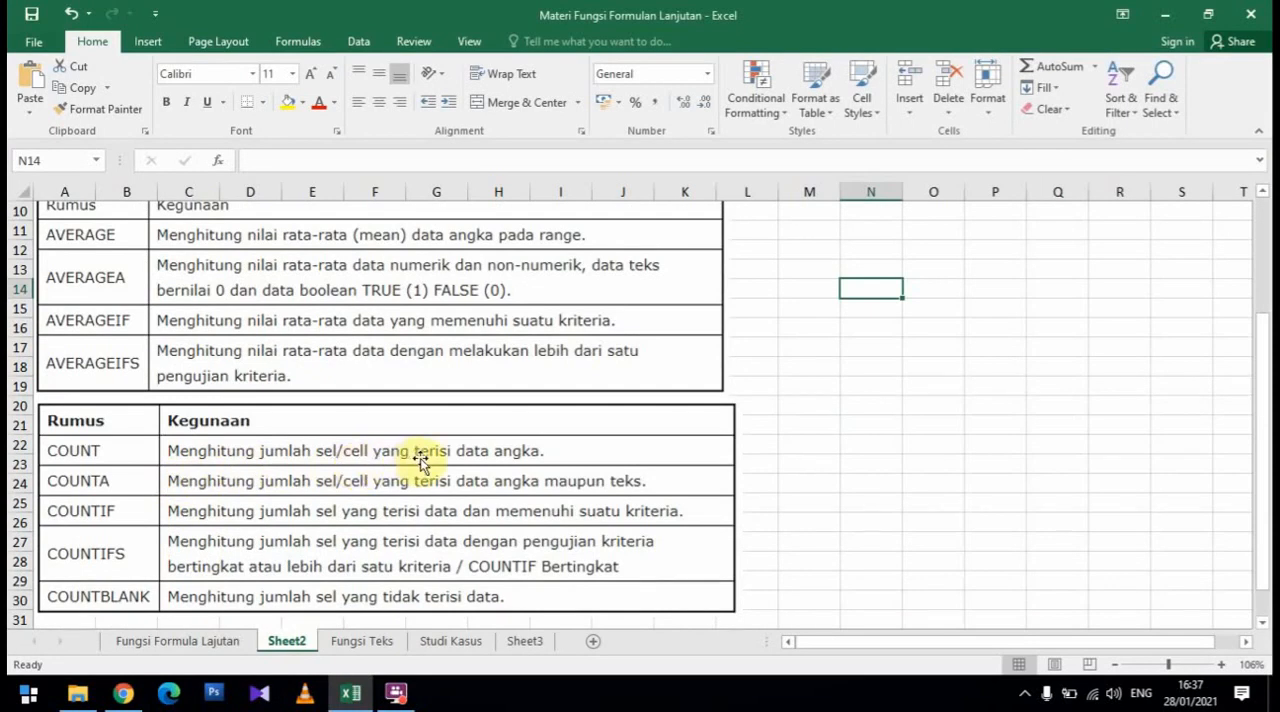
pyautogui.click(139, 704)
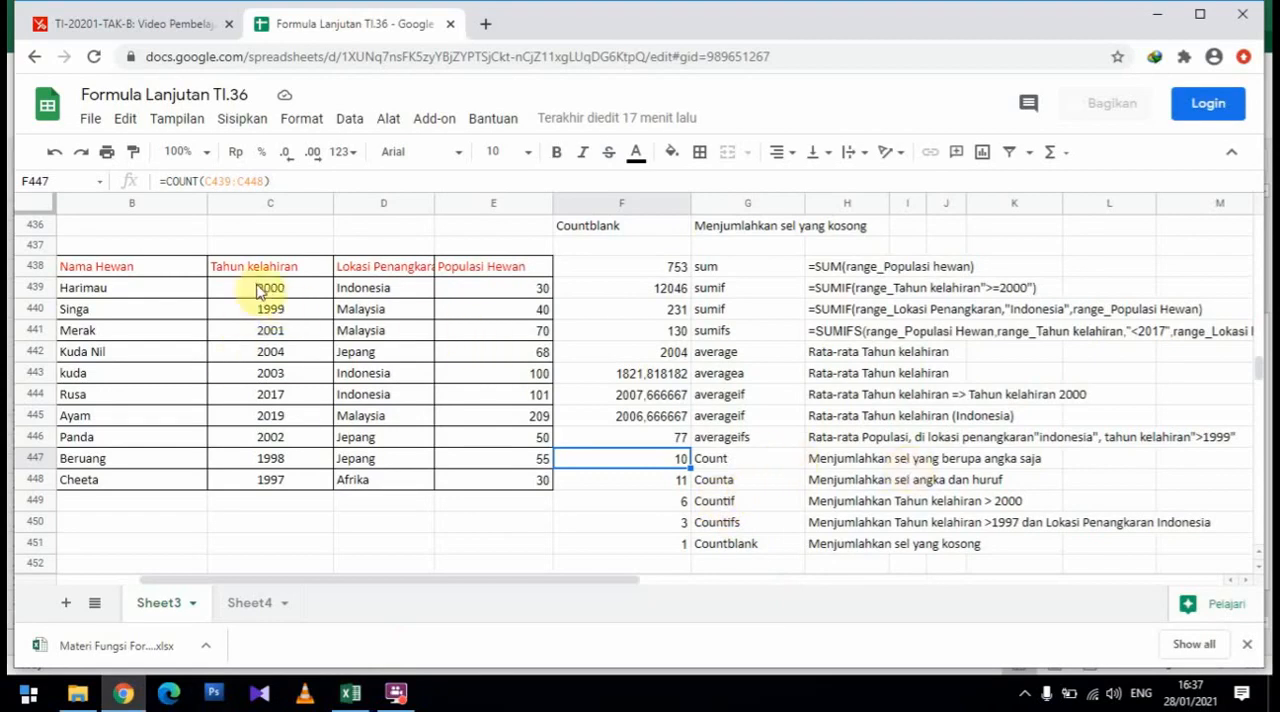
pyautogui.click(653, 462)
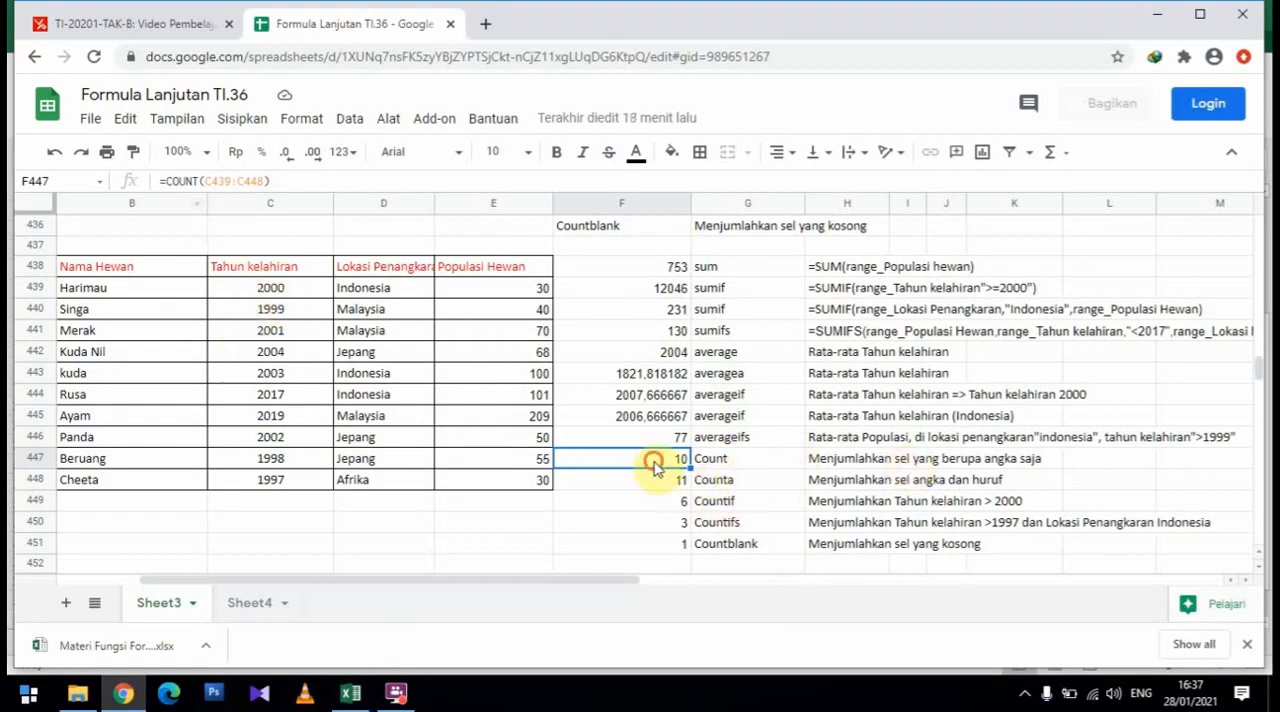
pyautogui.click(231, 181)
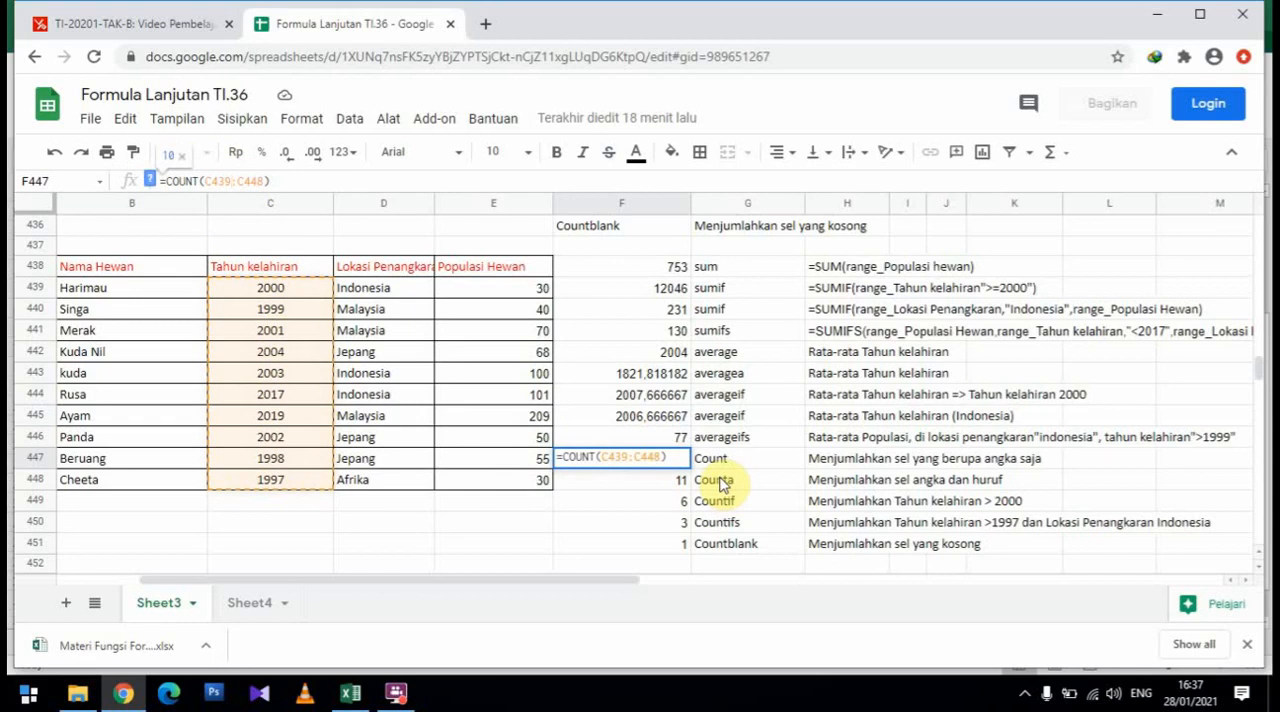
pyautogui.press('Return')
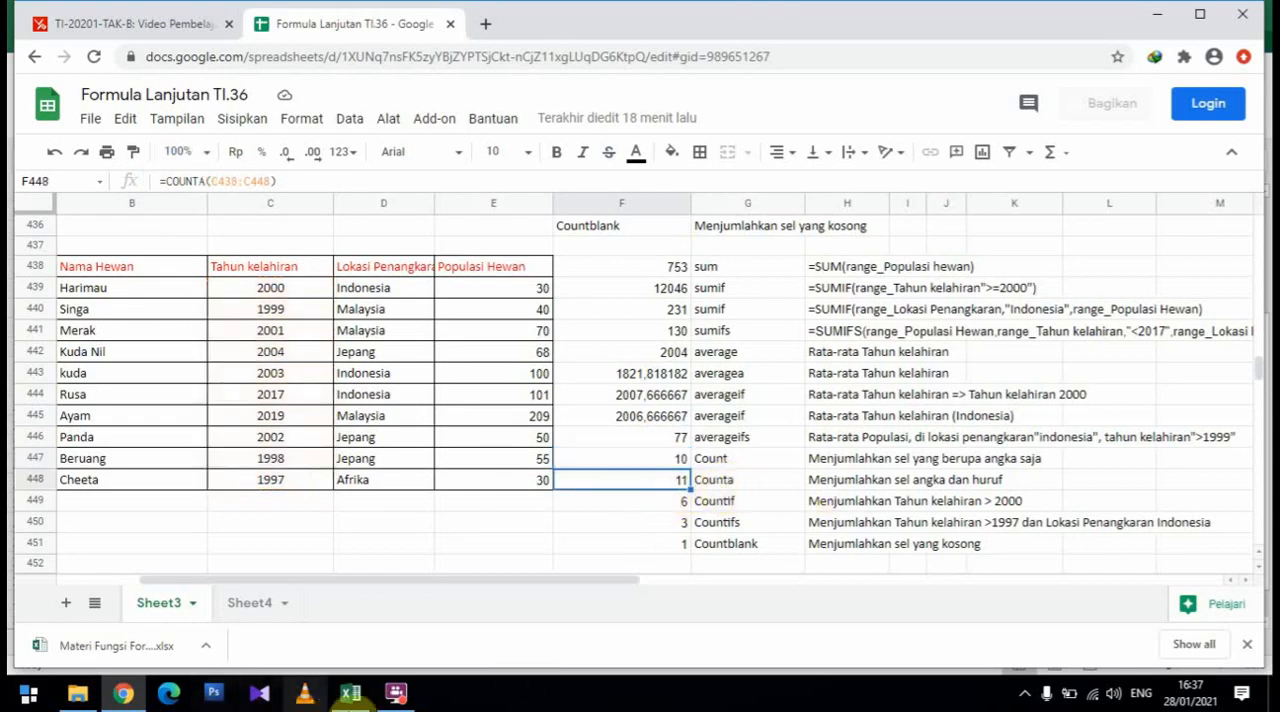
# Read the COUNTA description in the Excel workbook, and inspect the range C438:C448 used by the F448 formula in Google Sheets
pyautogui.click(352, 693)
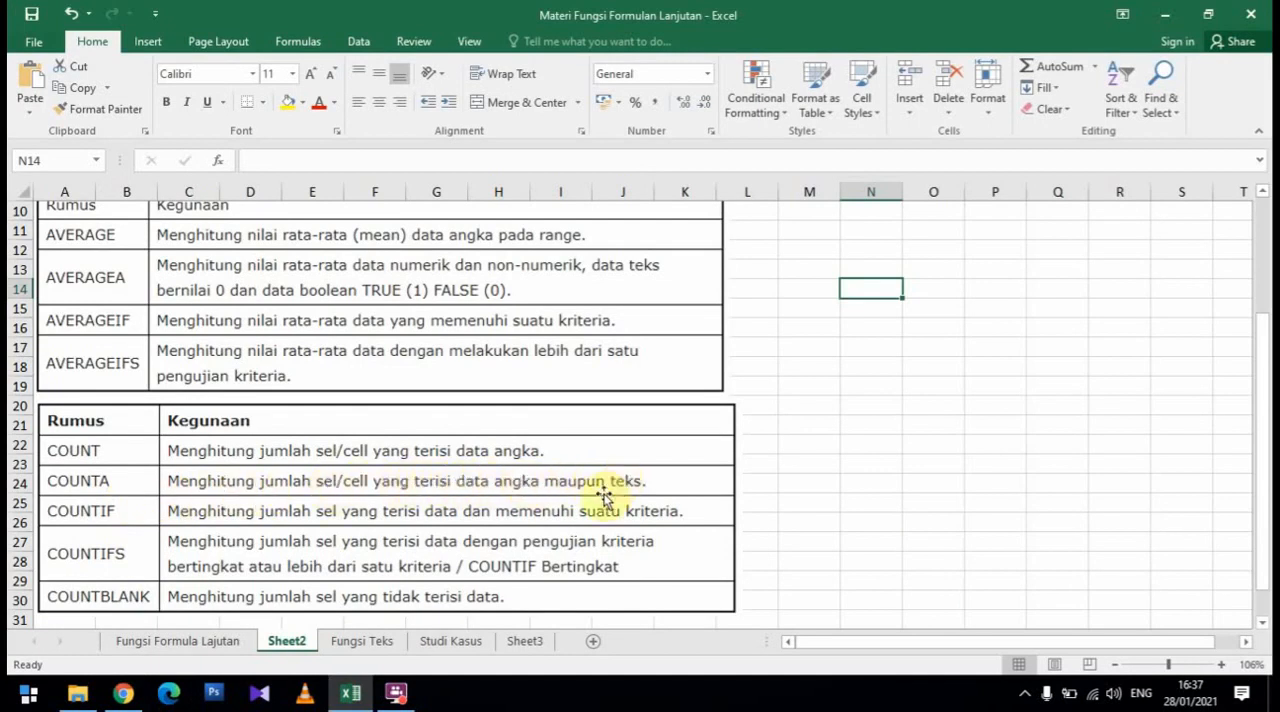
pyautogui.click(123, 693)
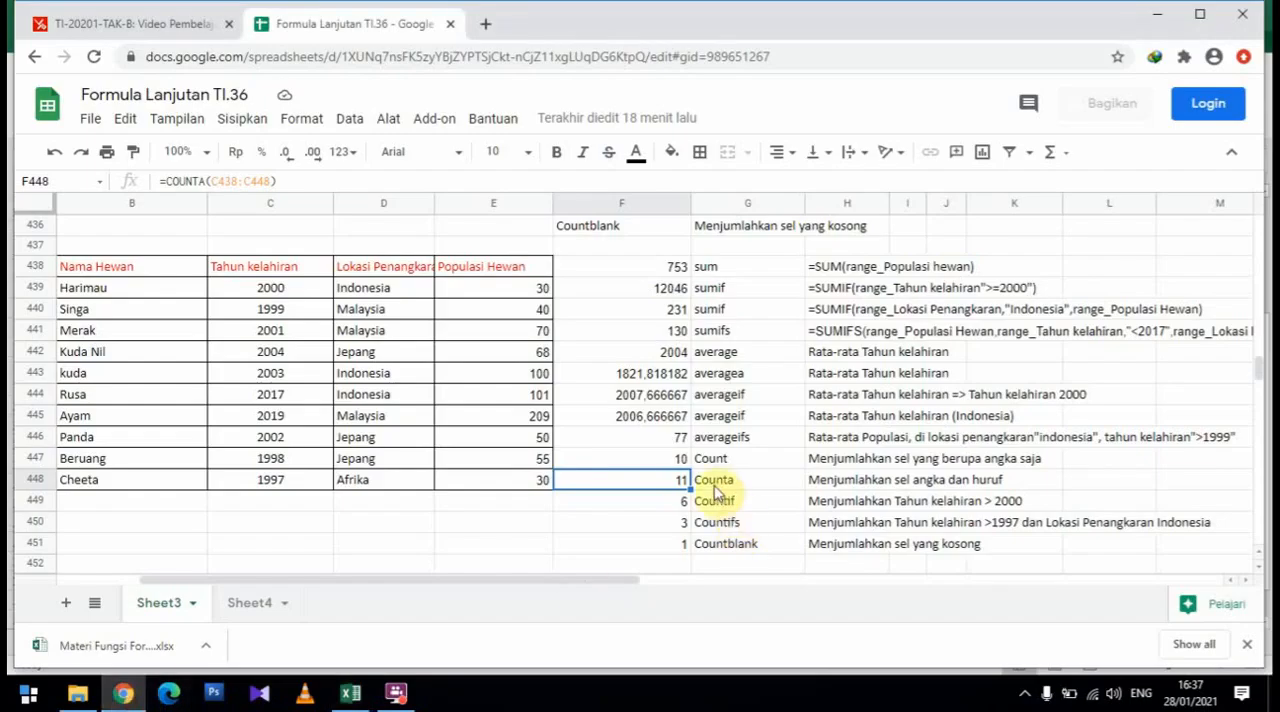
pyautogui.click(203, 184)
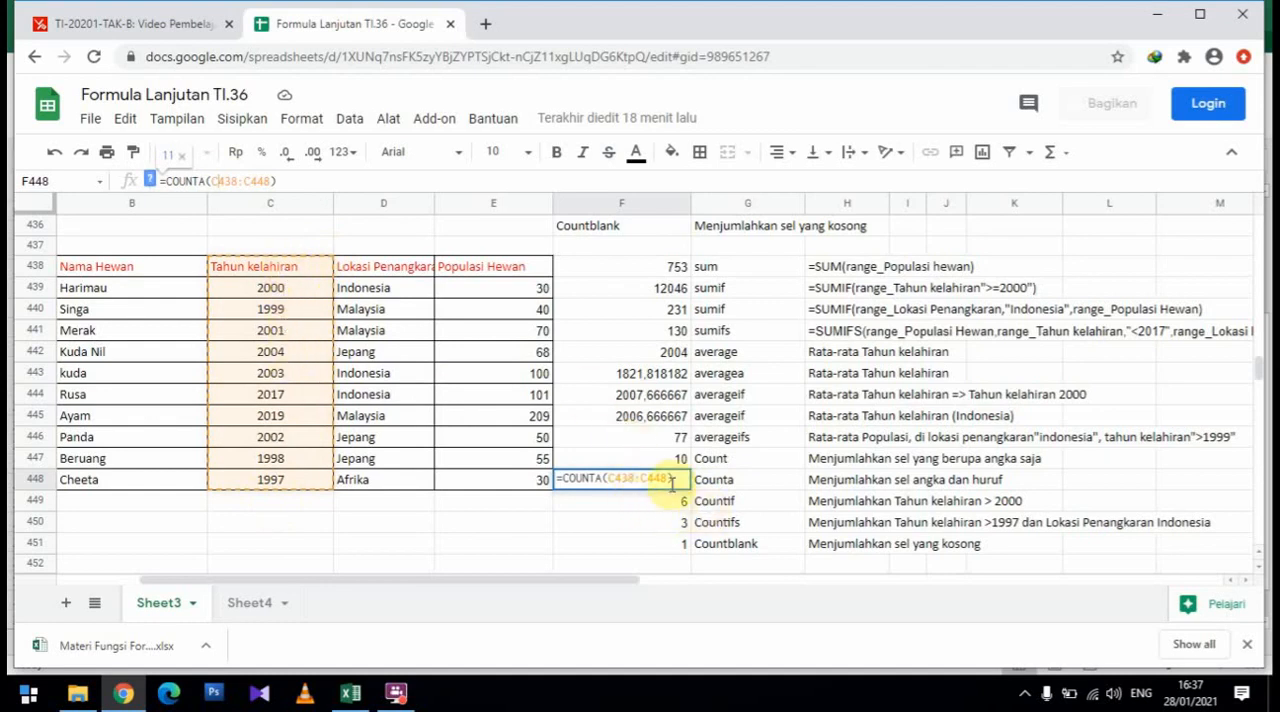
pyautogui.press('Return')
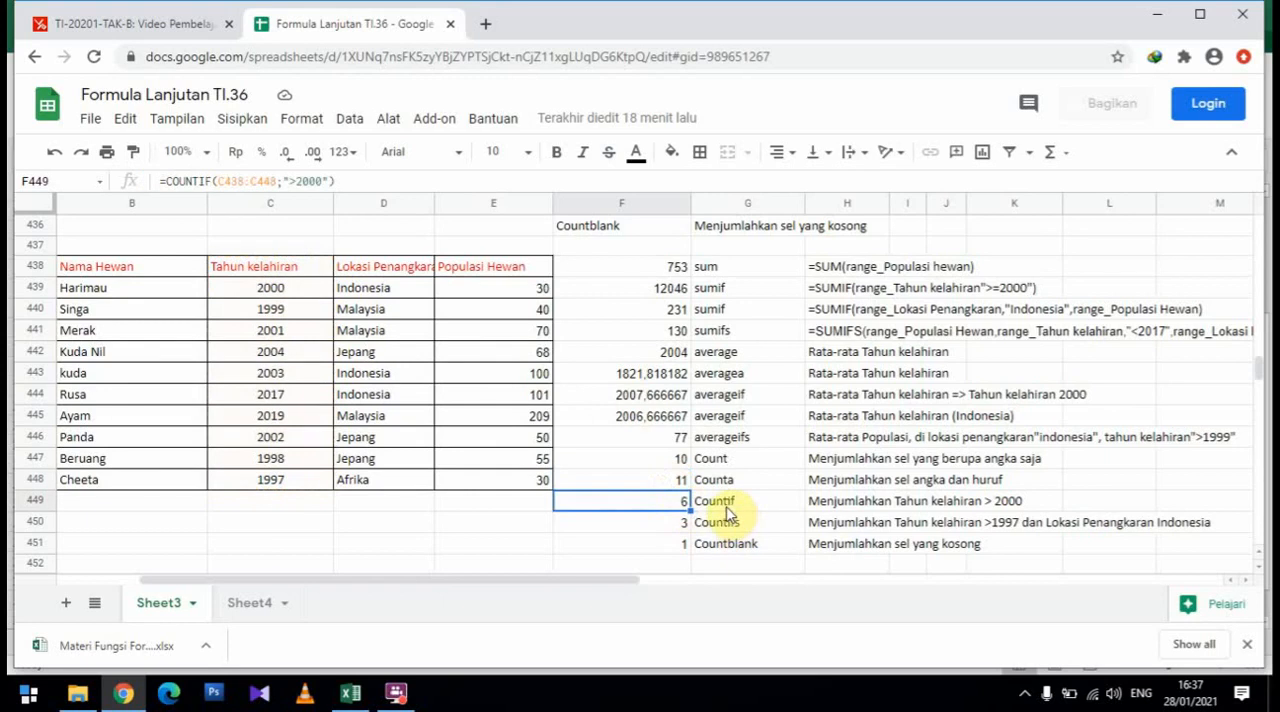
# Review the COUNTIF description in the Excel workbook, and inspect the birth-year range and ">2000" criterion of F449 in Google Sheets
pyautogui.click(349, 692)
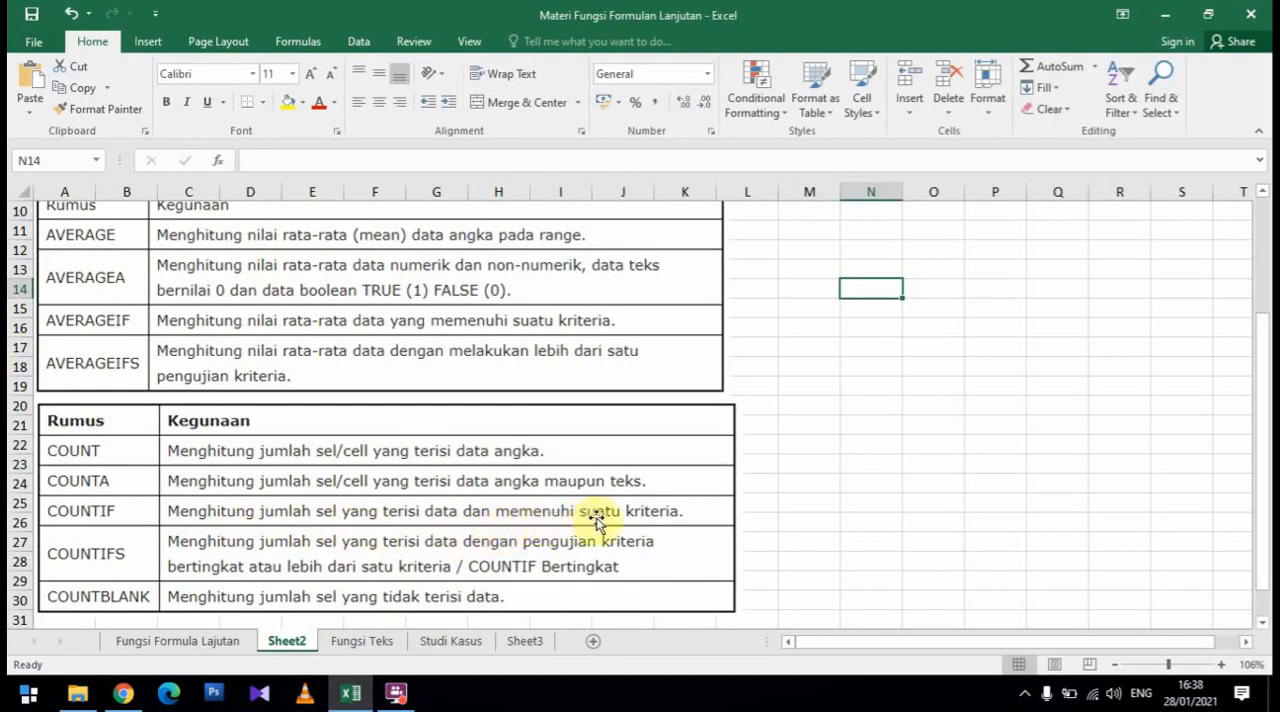
pyautogui.click(124, 694)
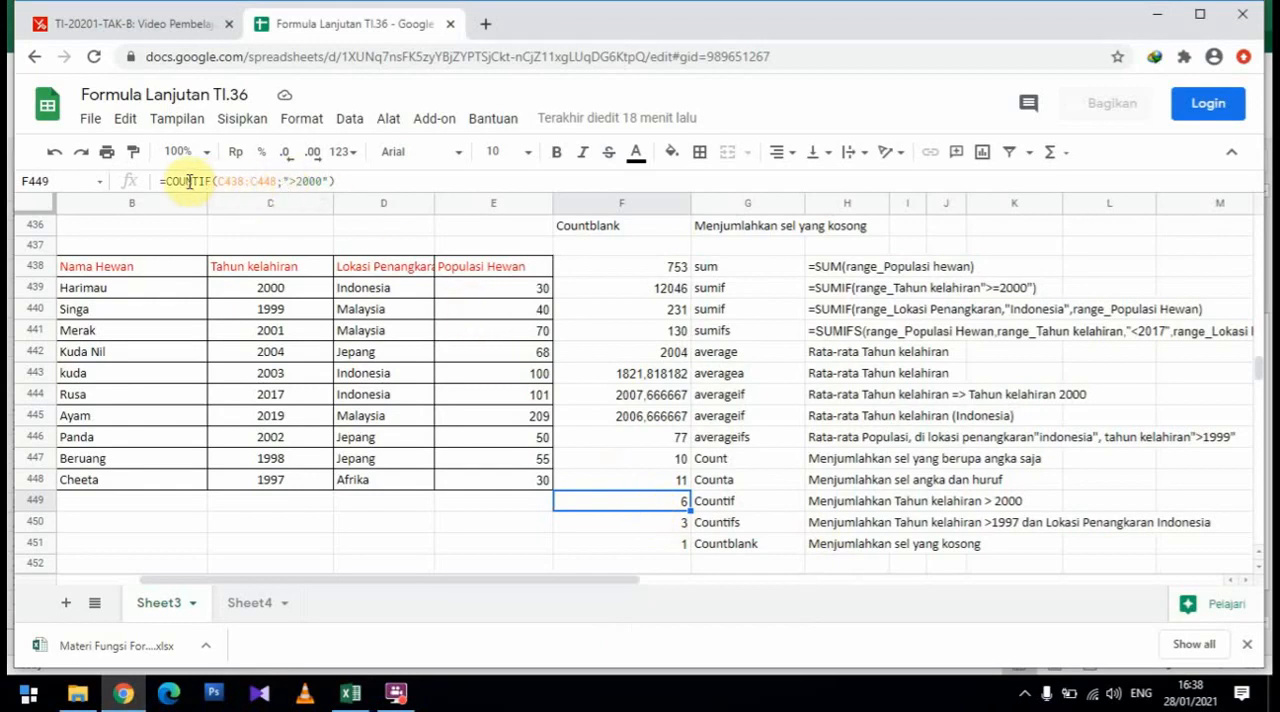
pyautogui.click(231, 180)
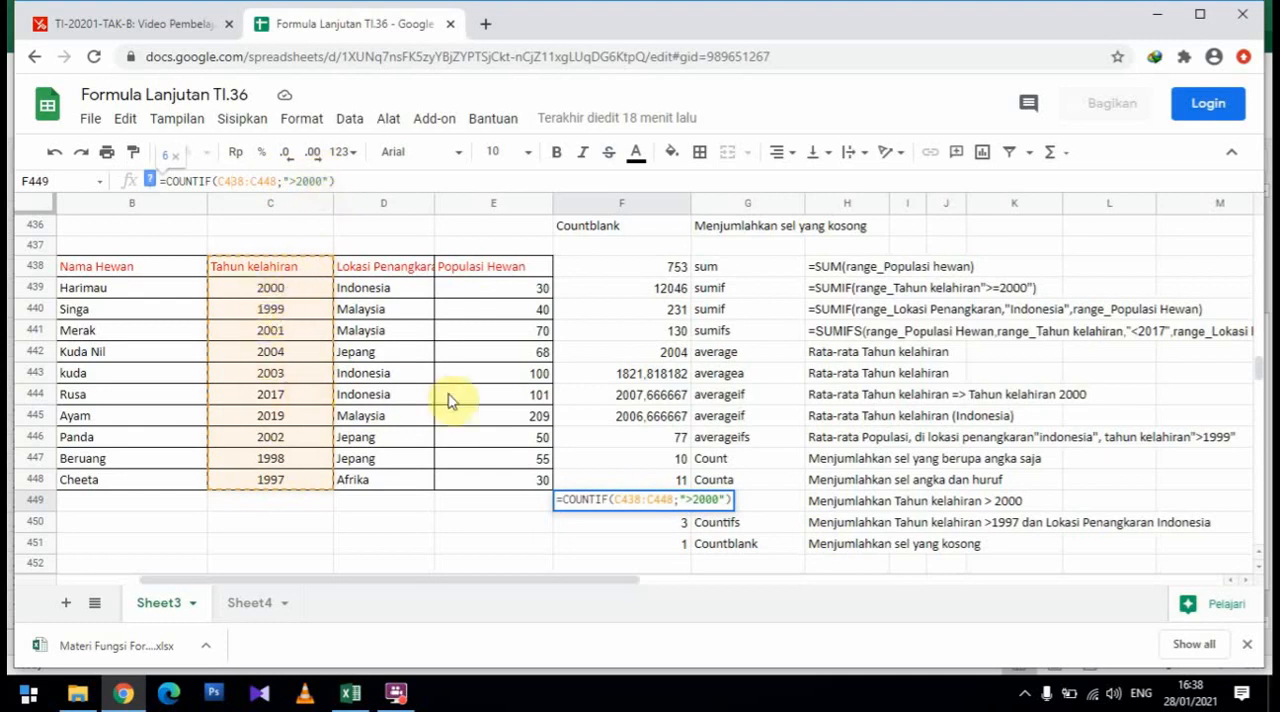
pyautogui.press('Return')
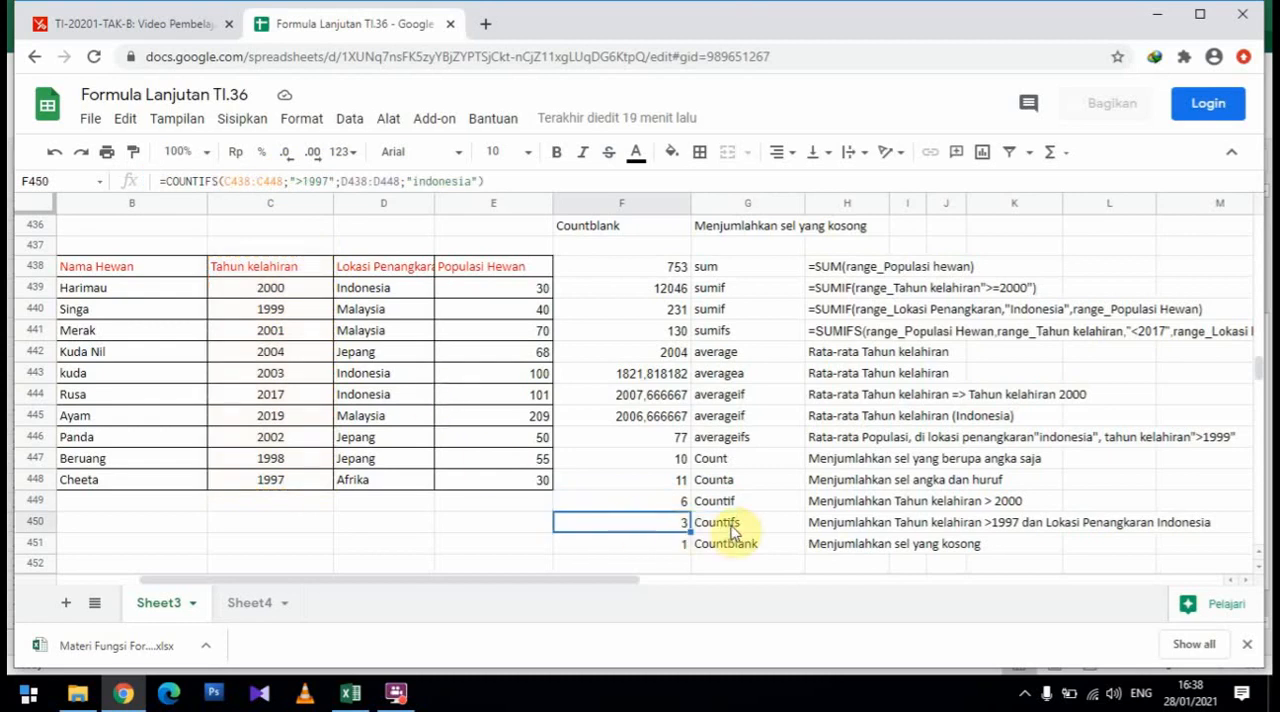
# Compare the COUNTIFS description in the Excel workbook with the F450 arguments in Google Sheets: birth years with ">1997" and locations with "indonesia"
pyautogui.click(360, 697)
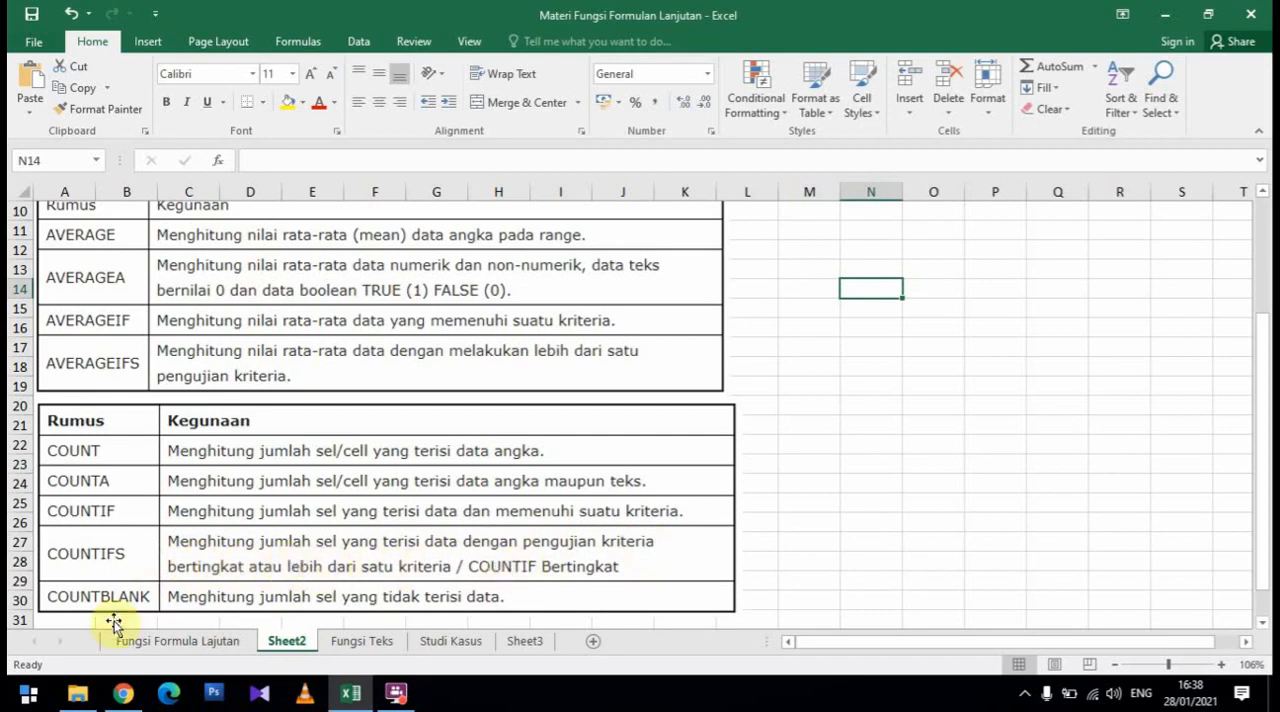
pyautogui.click(123, 692)
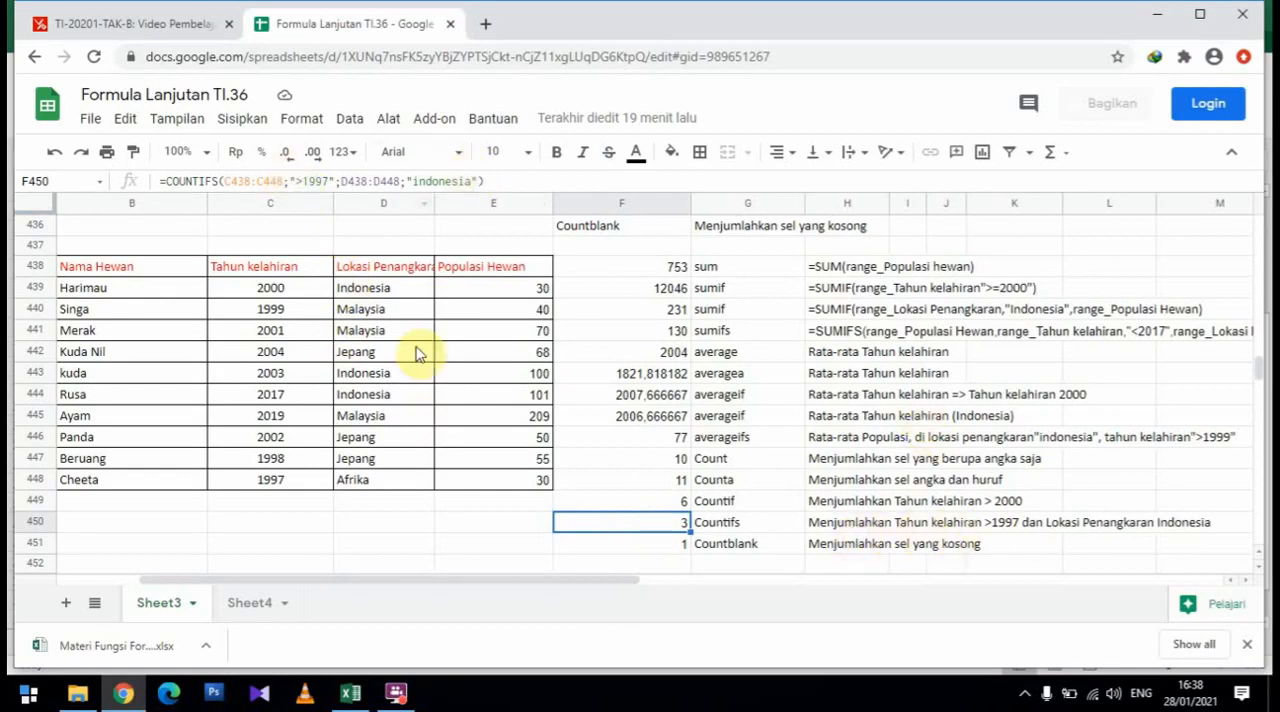
pyautogui.click(240, 183)
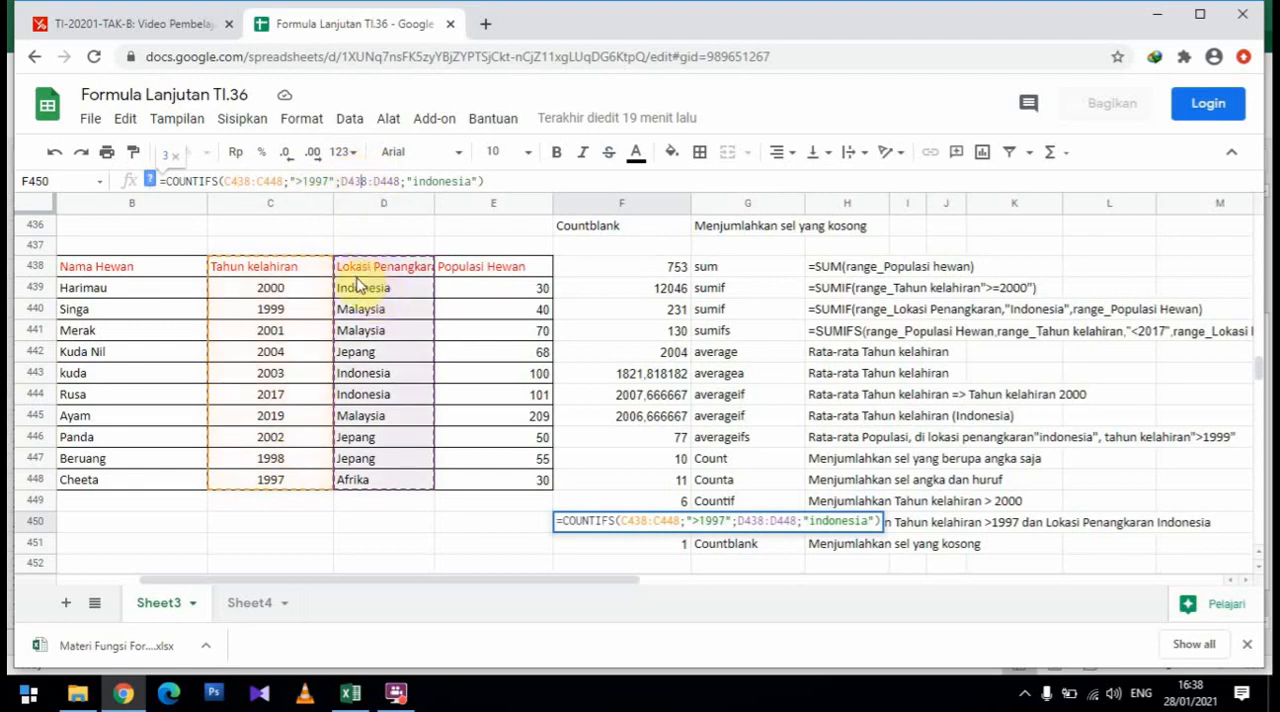
pyautogui.click(436, 181)
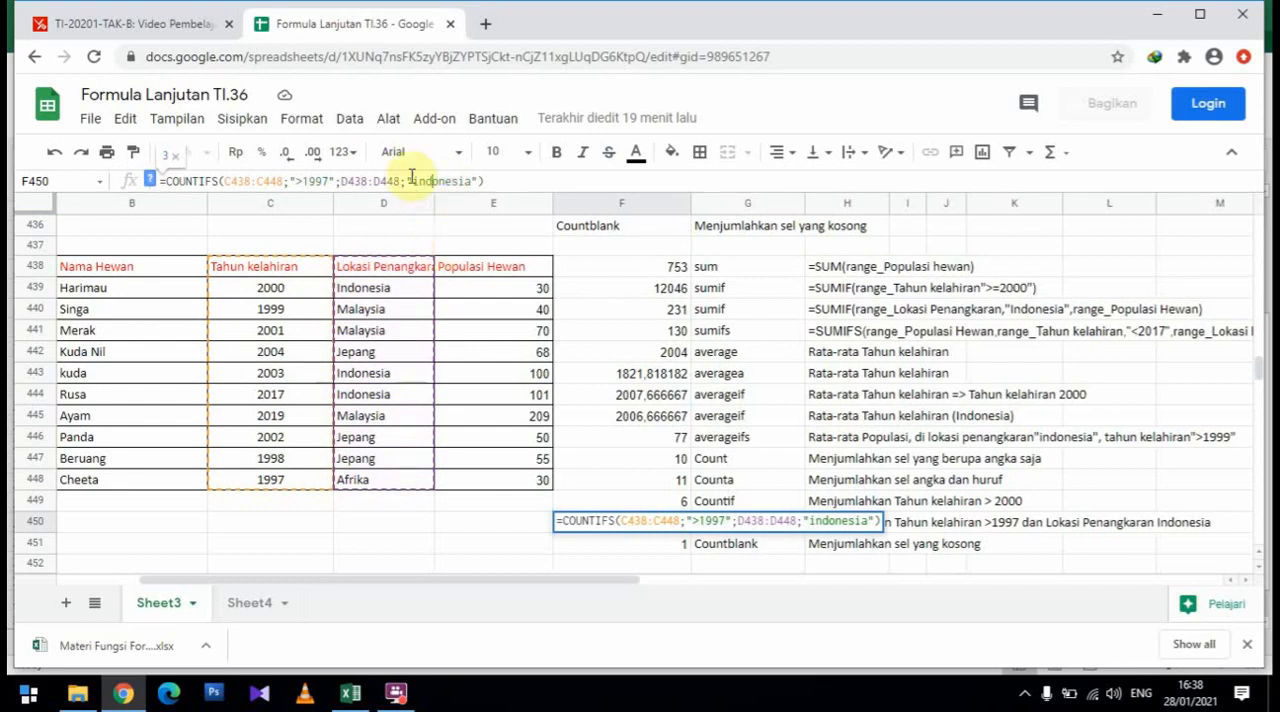
pyautogui.press('Return')
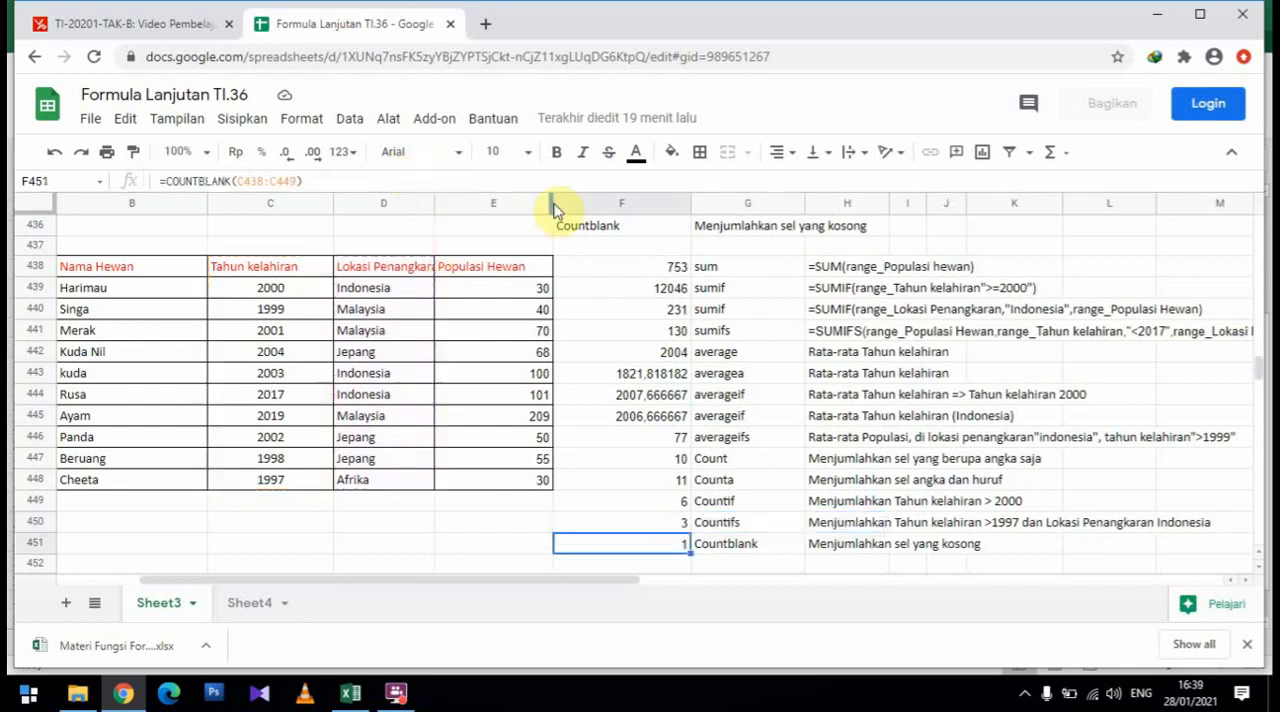
# Check the COUNTBLANK description in the Excel workbook, and inspect the range C438:C449 of the F451 formula in Google Sheets
pyautogui.scroll(-1, 705, 515)
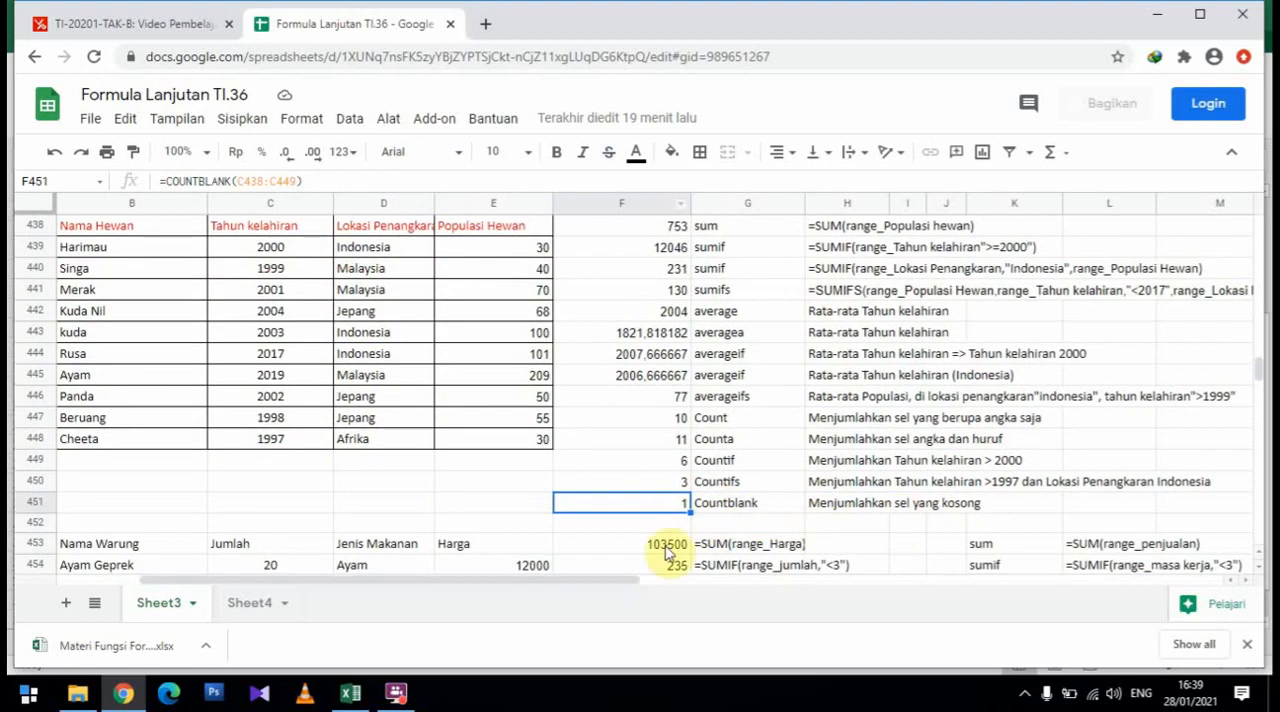
pyautogui.click(350, 692)
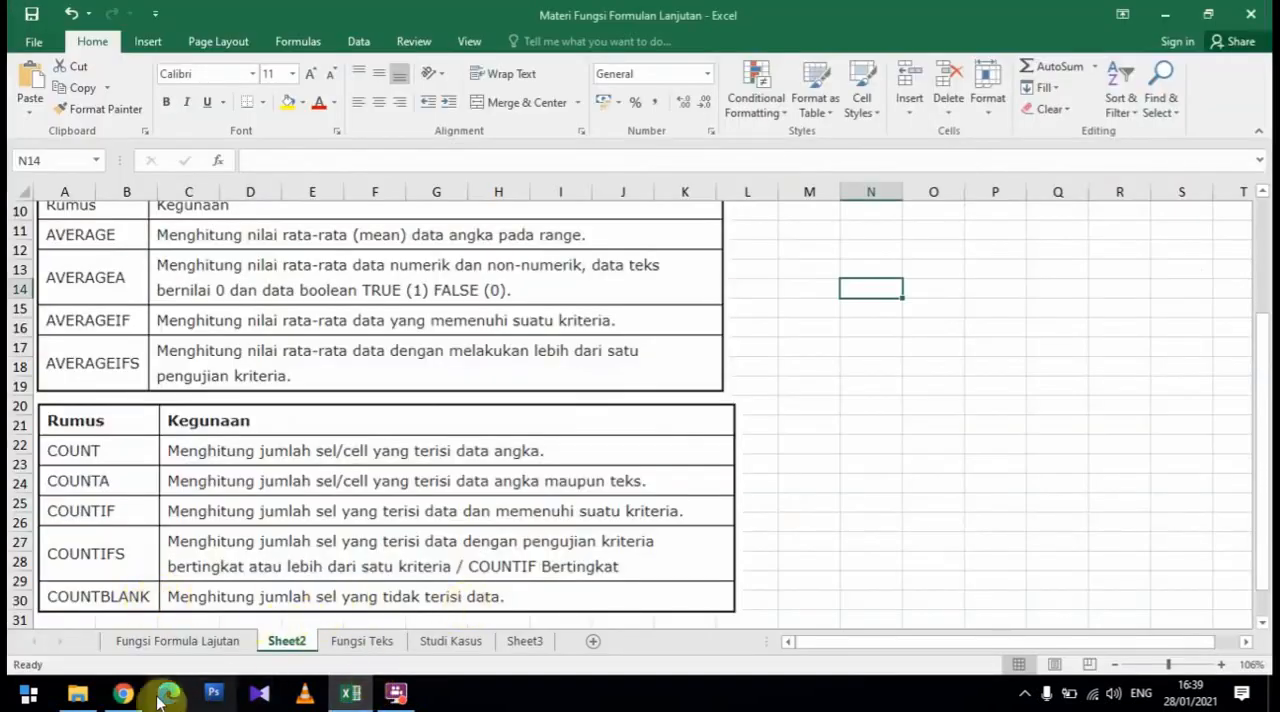
pyautogui.click(124, 694)
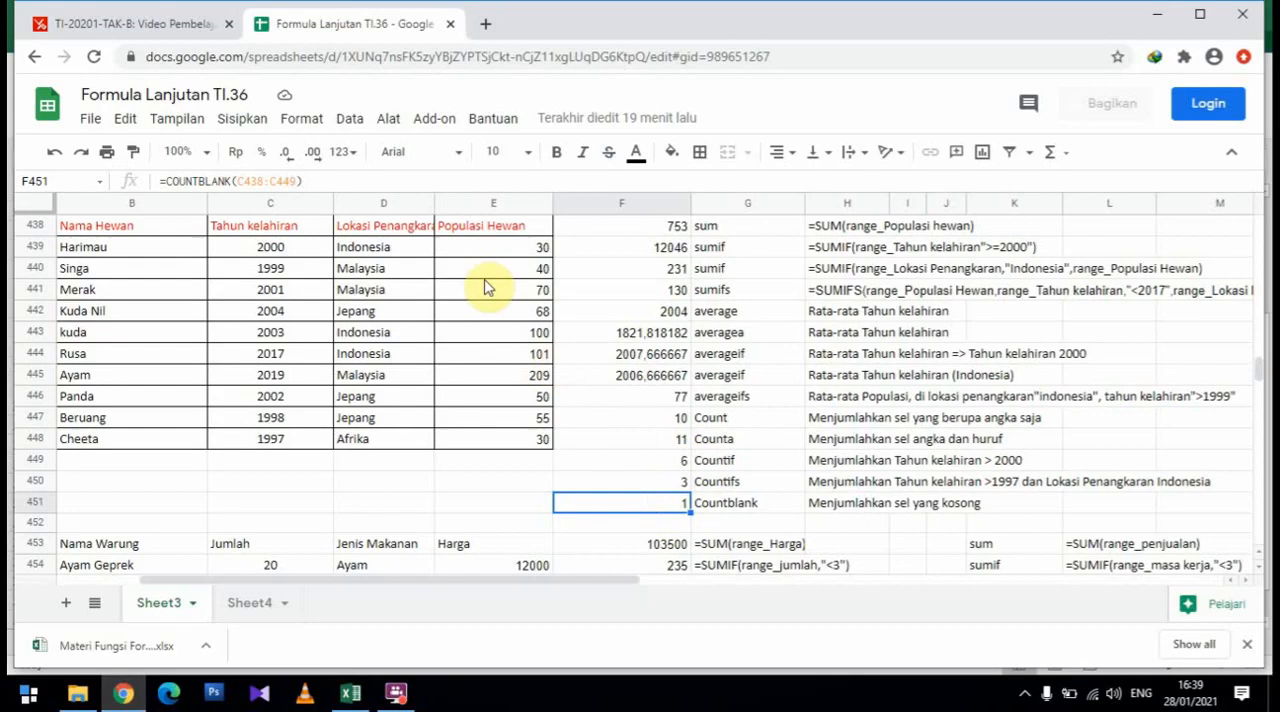
pyautogui.click(255, 185)
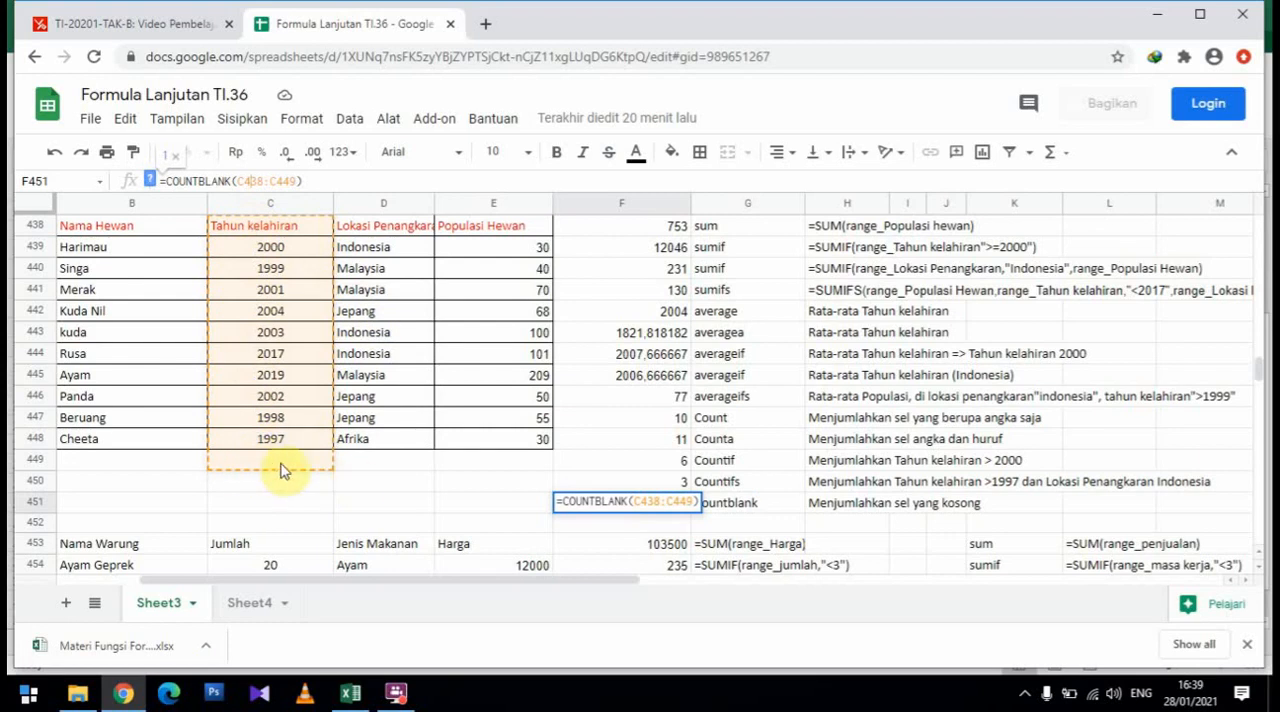
pyautogui.press('Return')
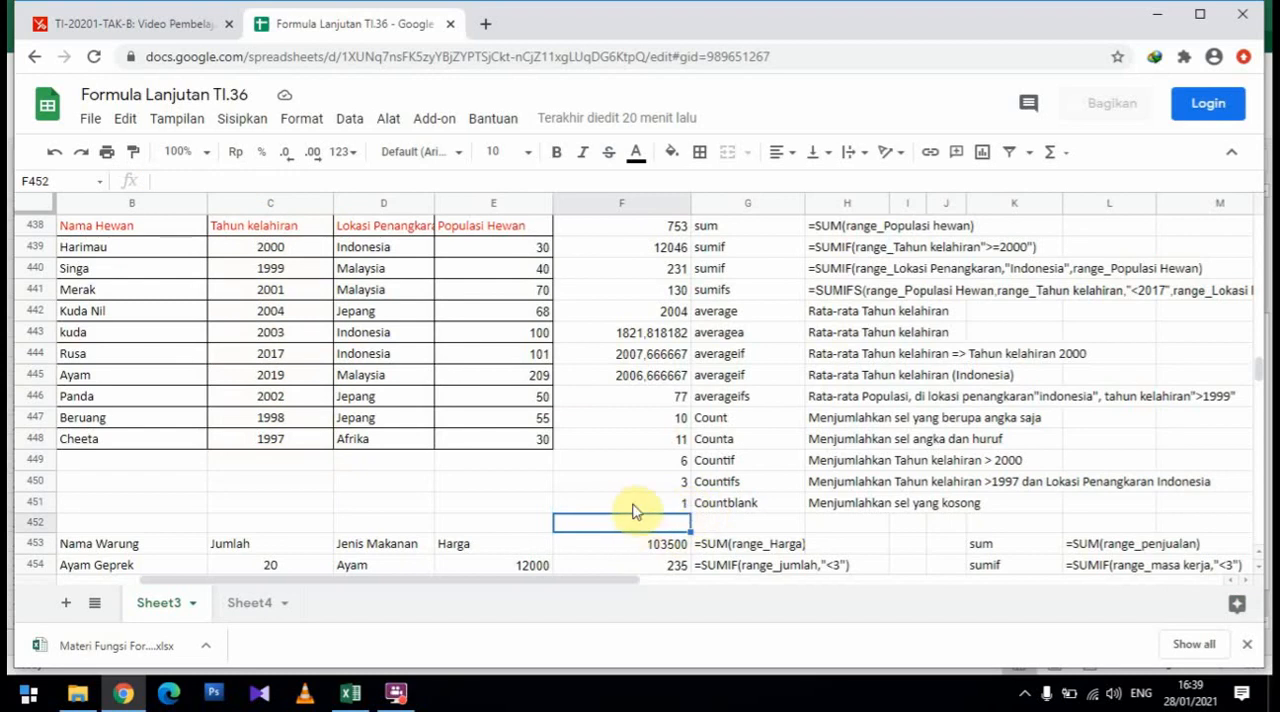
pyautogui.scroll(1, 885, 490)
pyautogui.scroll(-1, 885, 490)
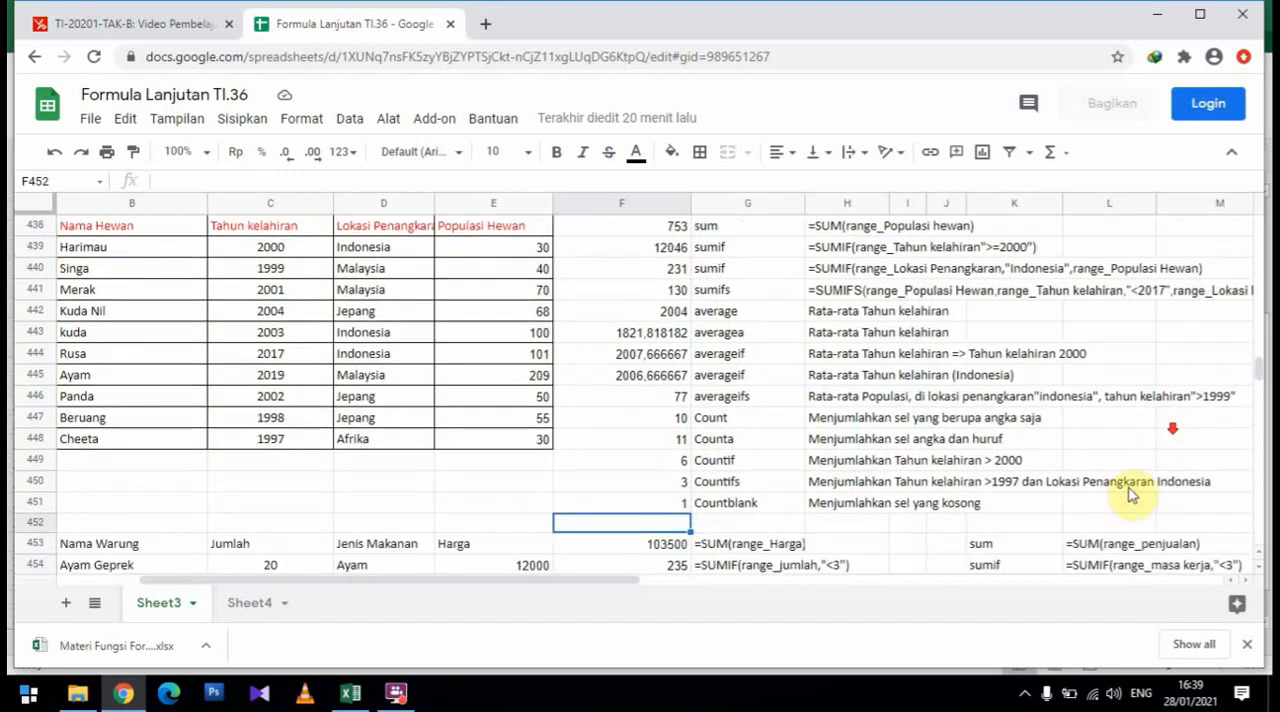
pyautogui.click(384, 694)
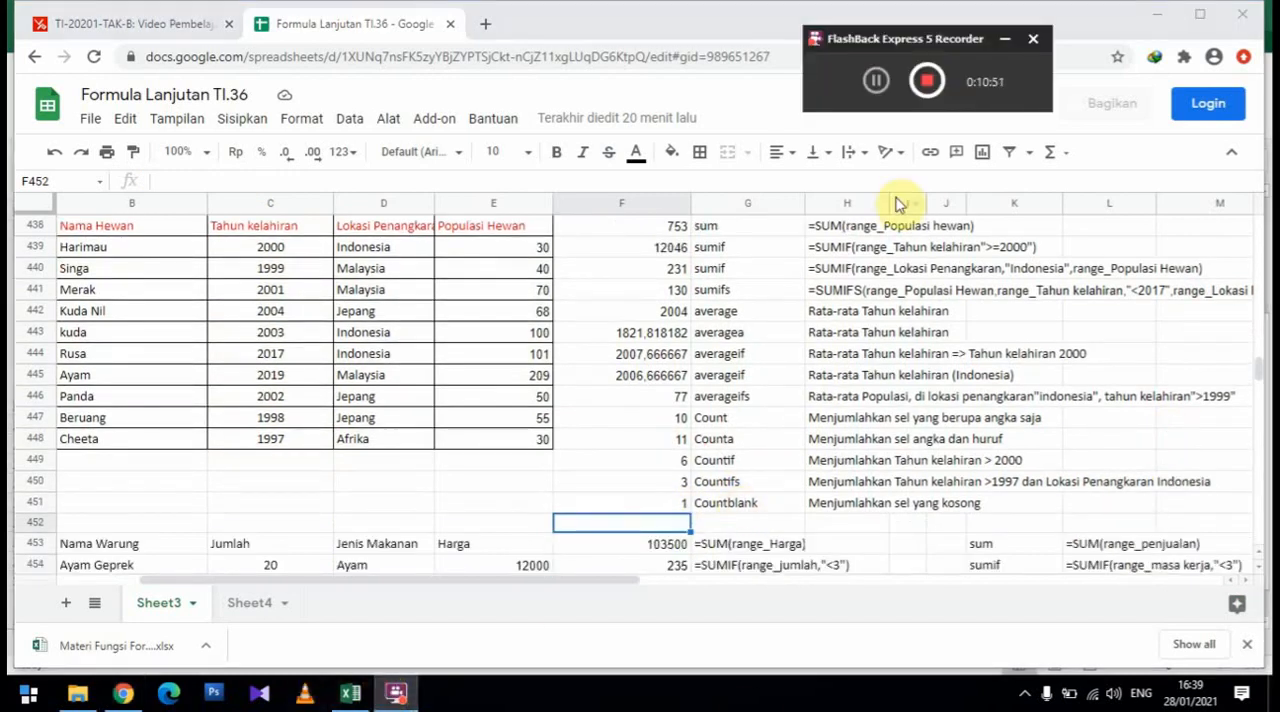